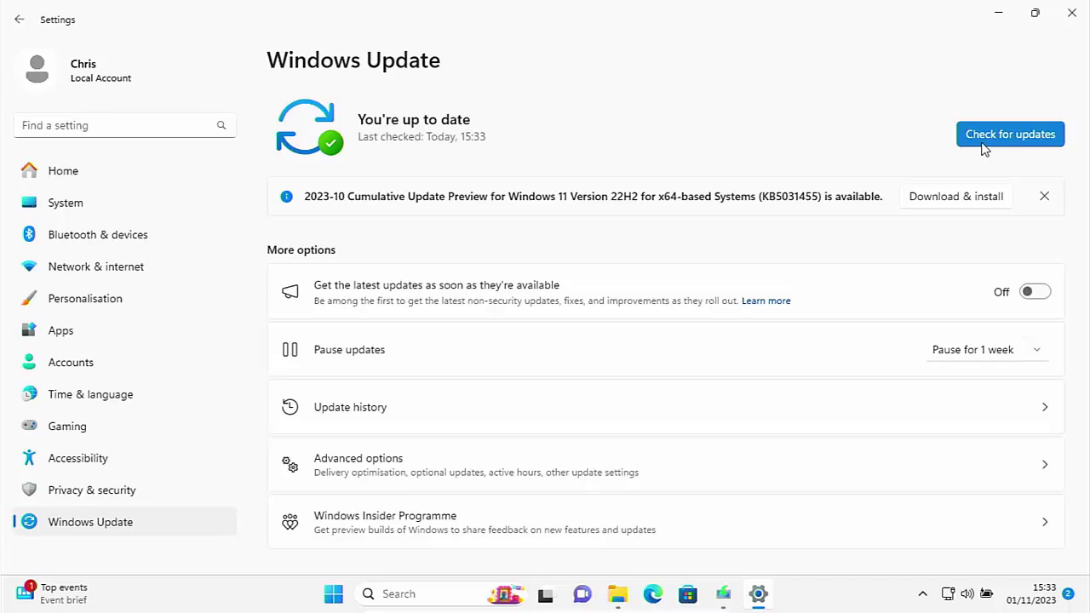
- Close the Windows Update settings and the Windows 11 Setup window listing the unmet system requirements
left_click(1073, 13)
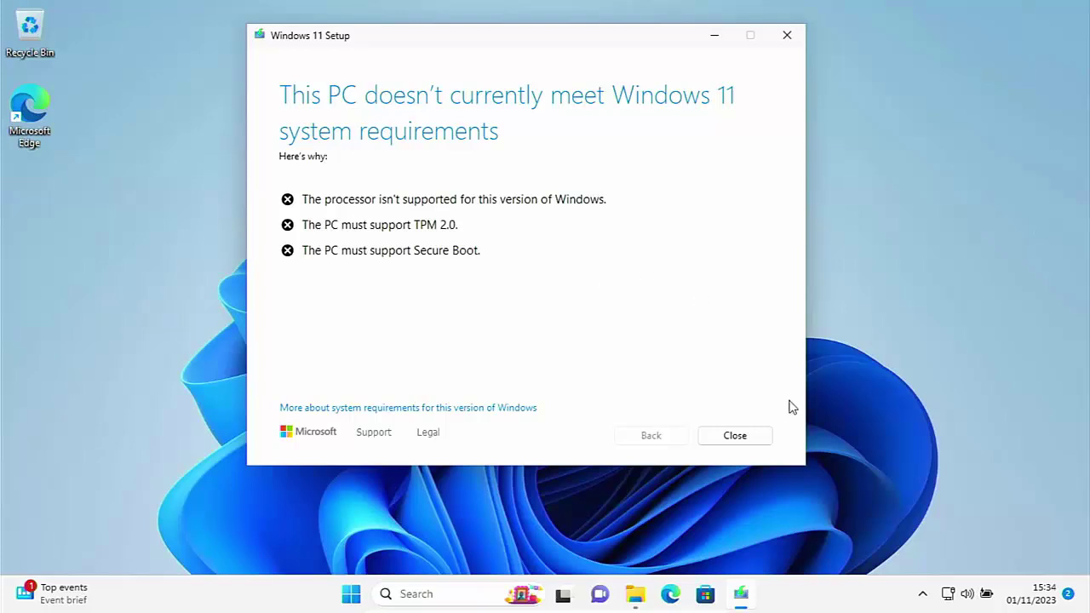
left_click(753, 437)
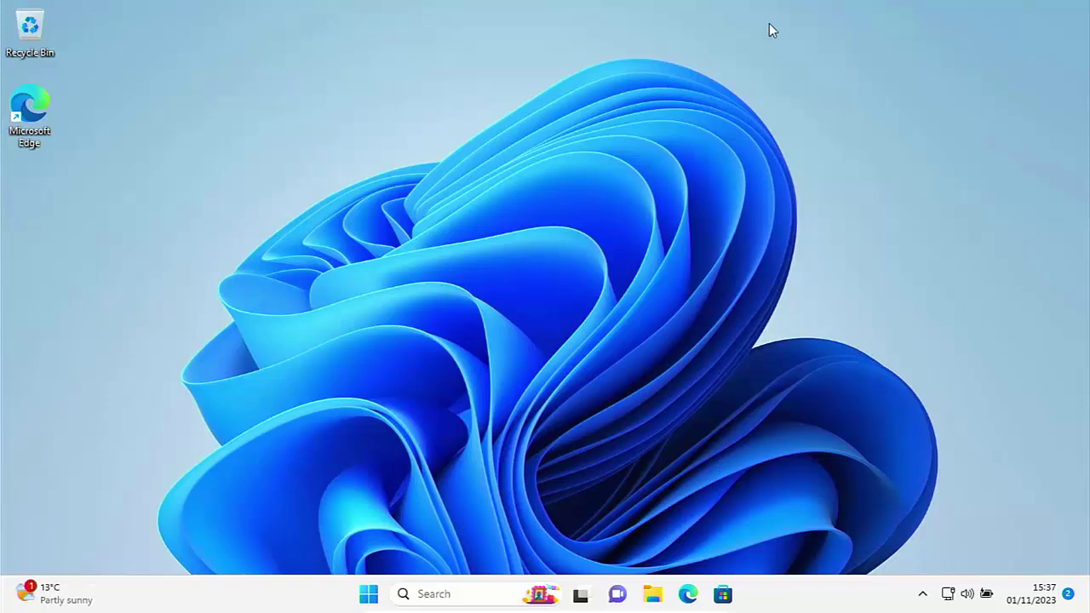
- Open Microsoft Edge and go to microsoft.com/software-download/windows11
double_click(23, 127)
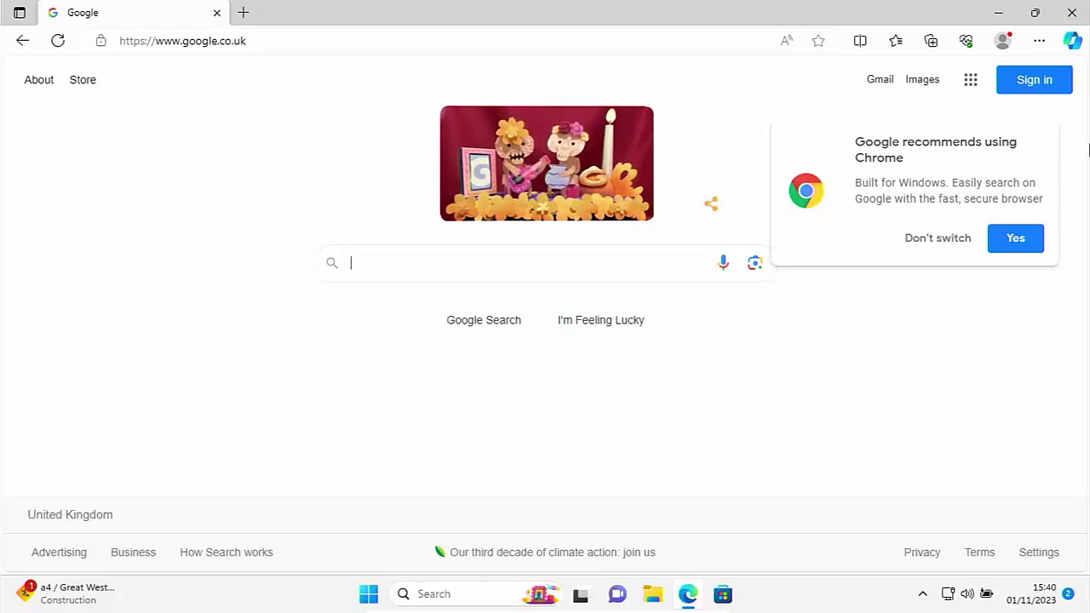
left_click(265, 41)
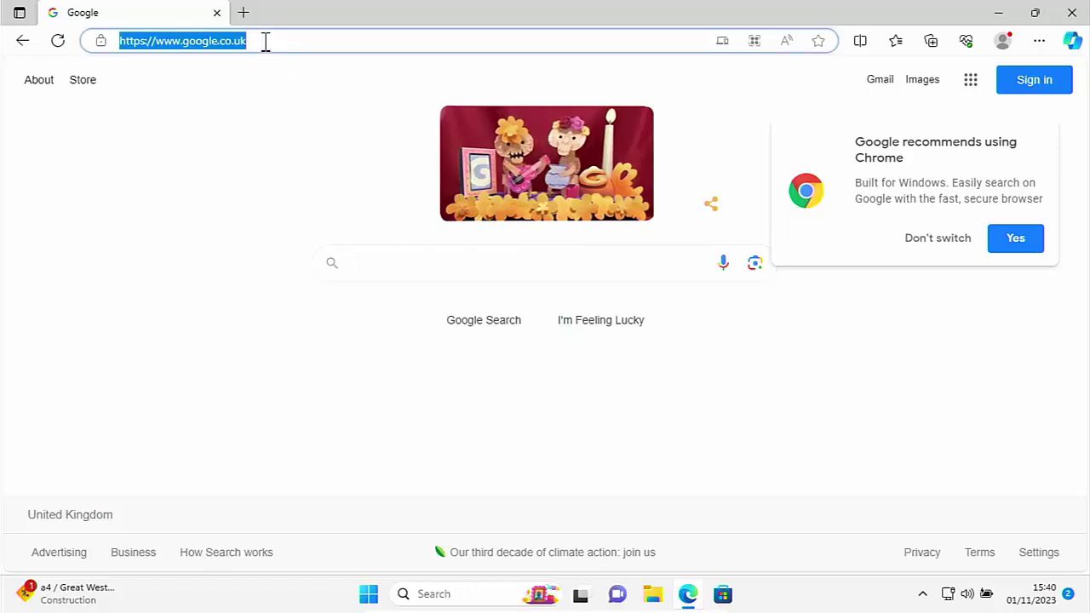
key("BackSpace")
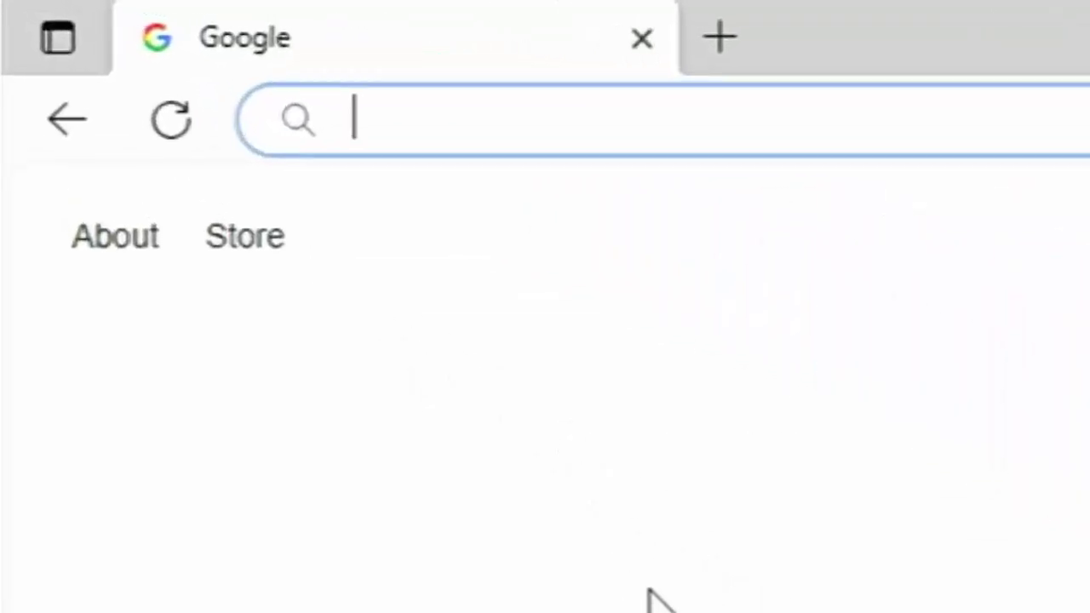
type("microsoft.com/software-download/windows11")
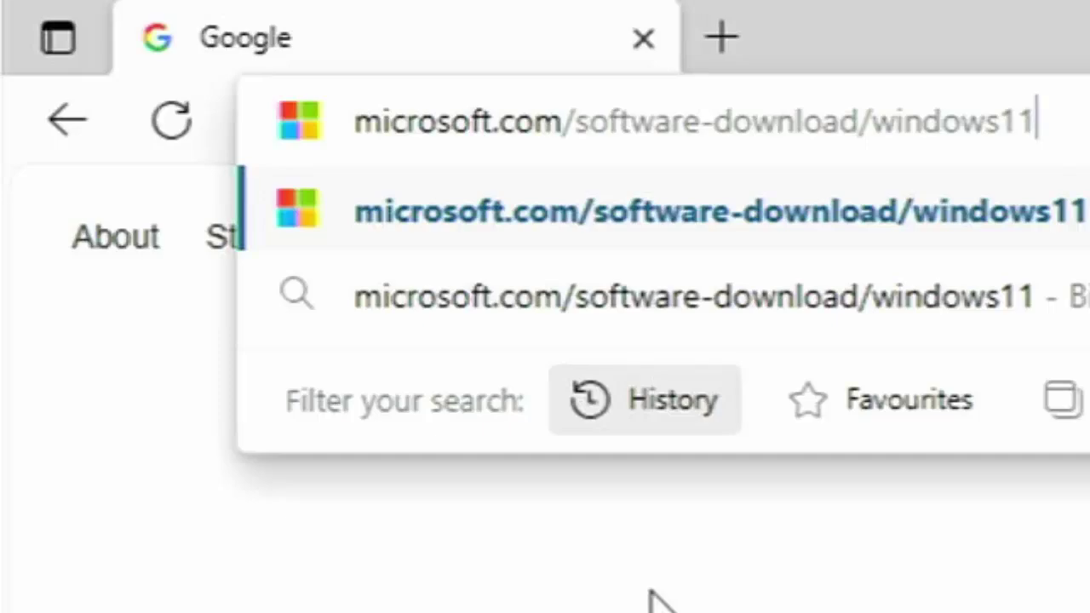
key("Return")
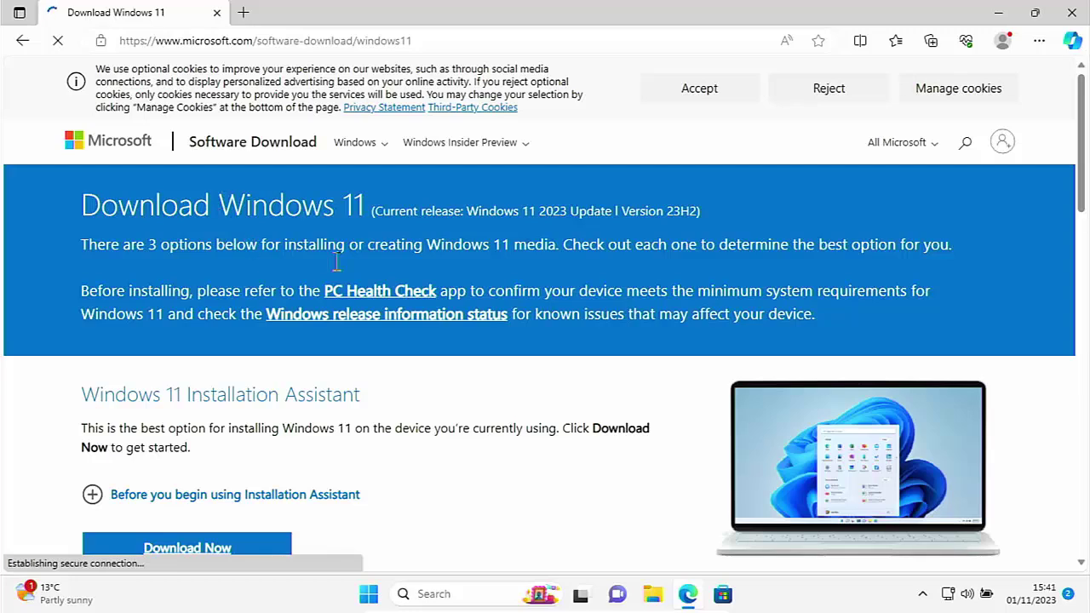
- Choose Windows 11 (multi-edition ISO for x64 devices) as the disk image and request its download
scroll(336, 260, "down", 6)
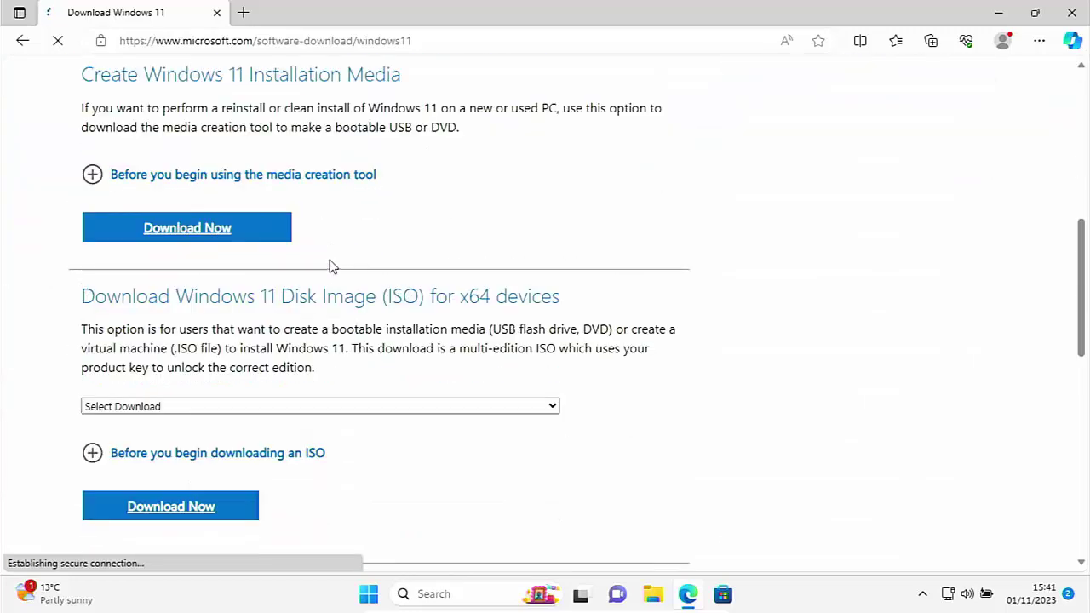
scroll(332, 262, "down", 1)
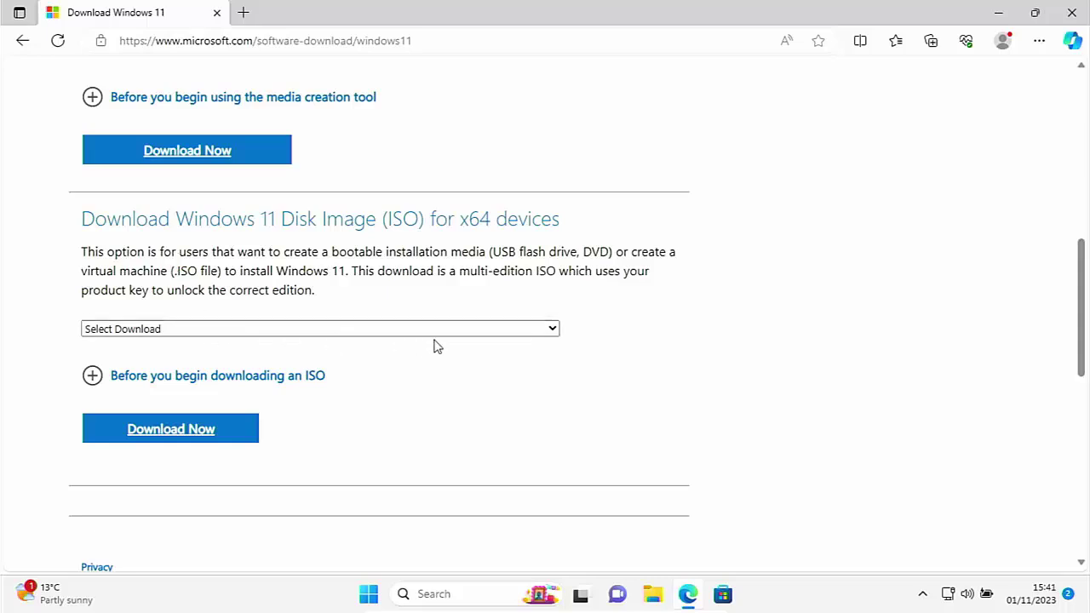
left_click(553, 333)
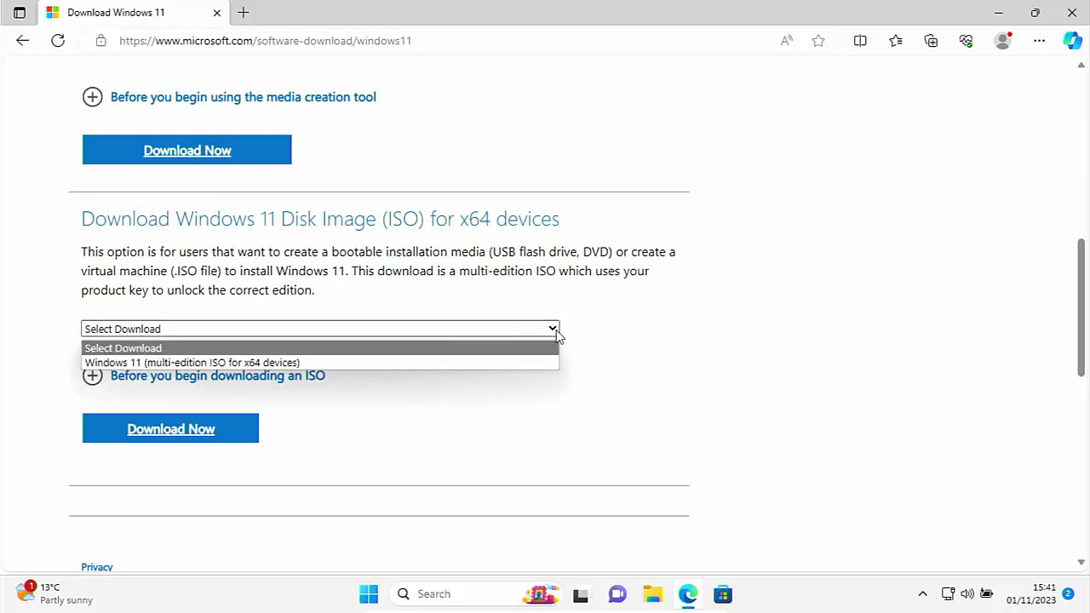
left_click(320, 365)
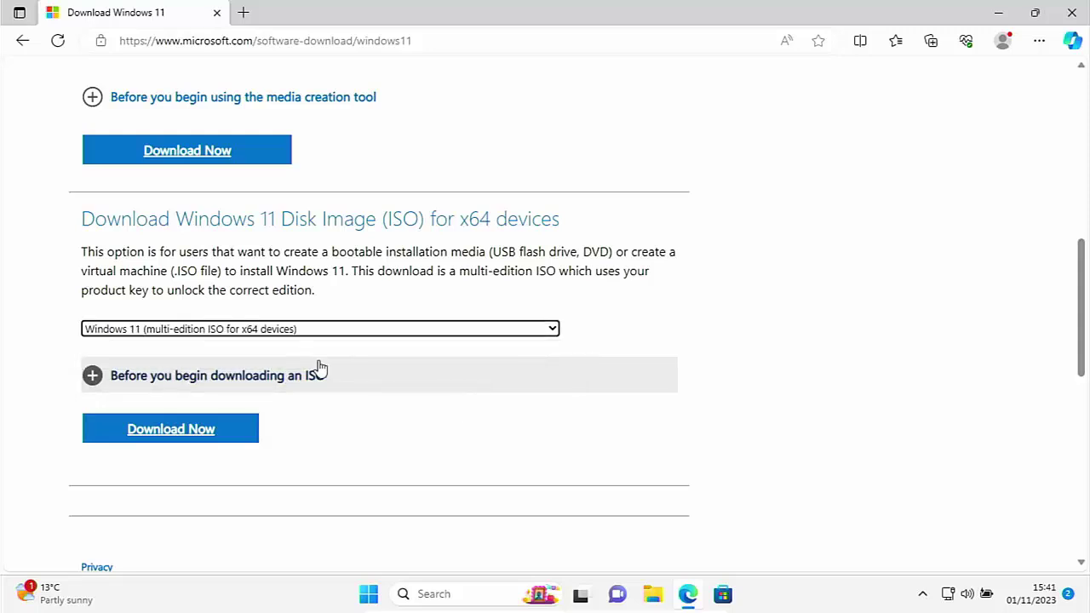
left_click(202, 430)
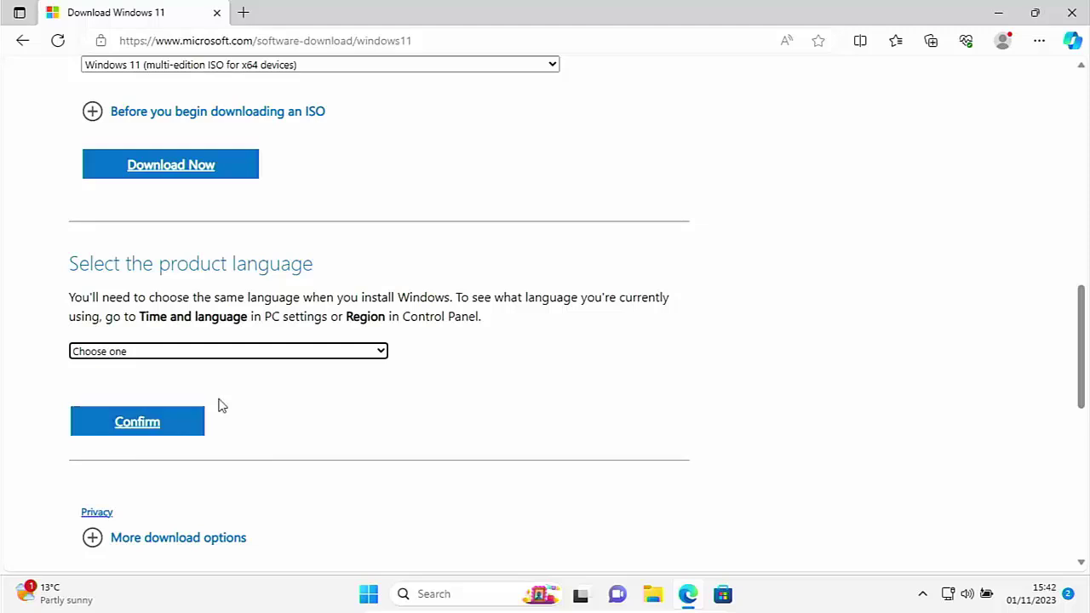
- Confirm English International as the product language, download the 64-bit ISO, and close the browser
left_click(240, 351)
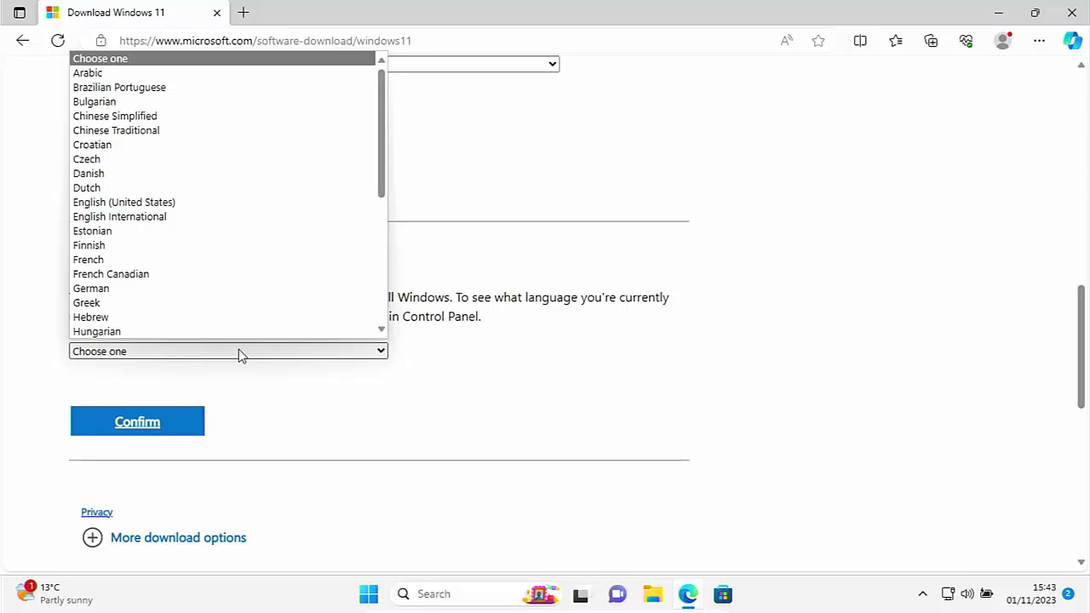
left_click(217, 220)
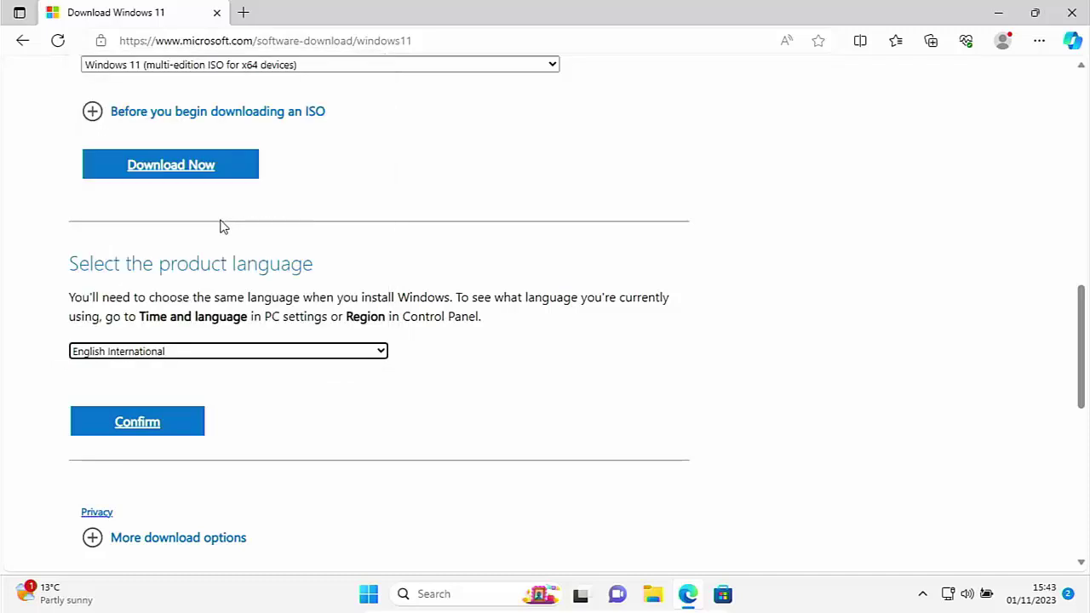
left_click(157, 427)
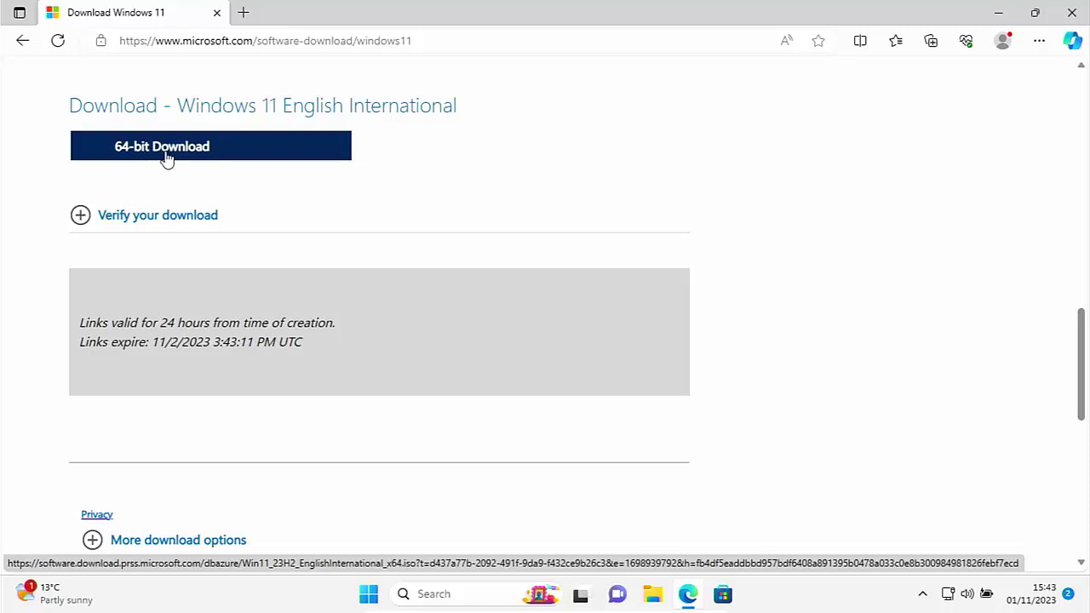
left_click(167, 161)
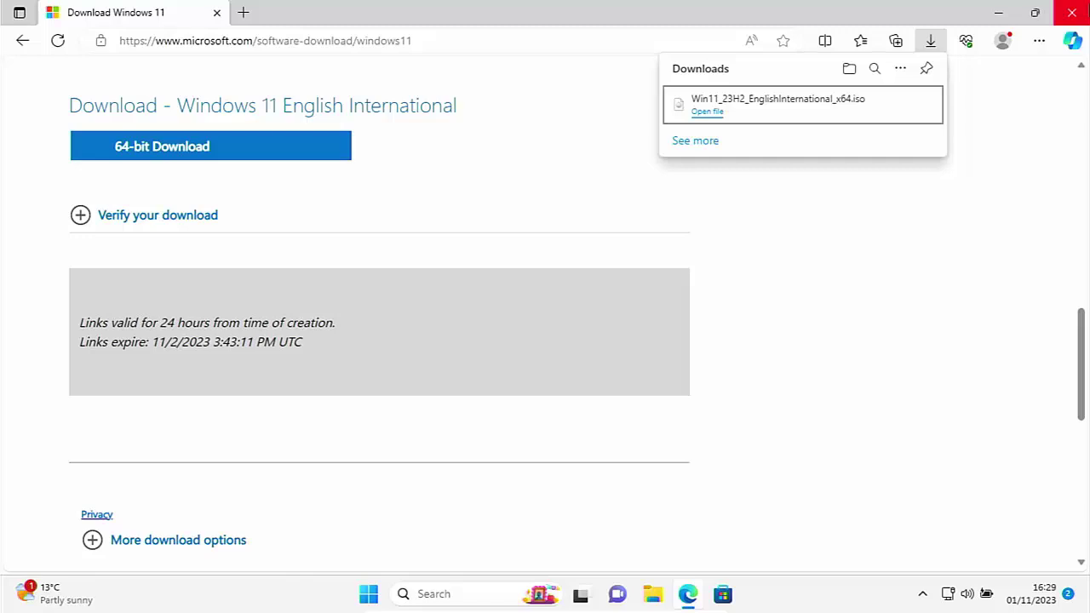
left_click(1075, 13)
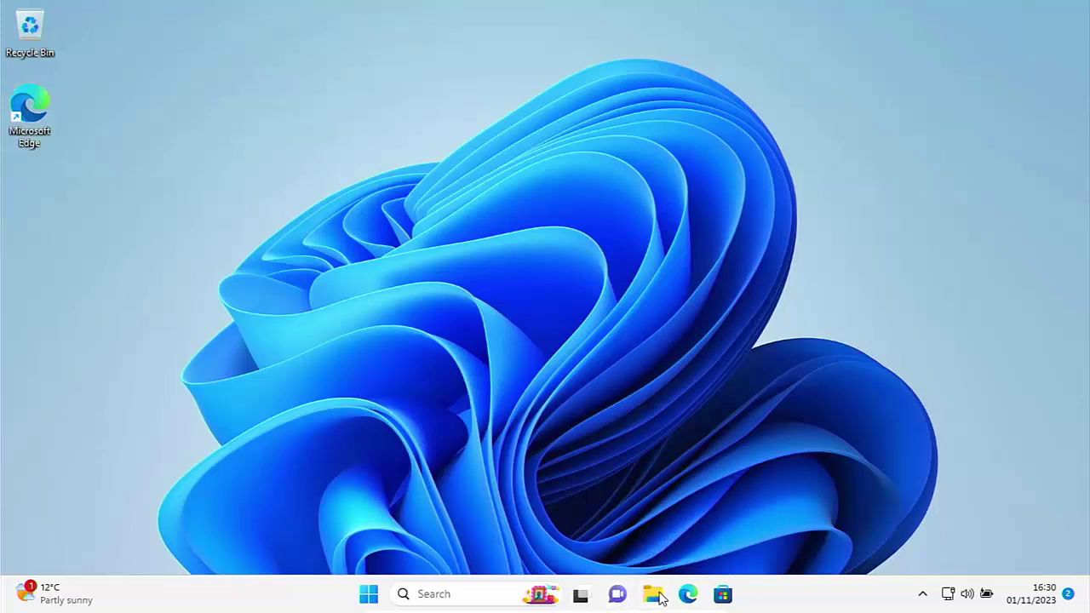
- Mount the Win11_23H2_EnglishInternational_x64 disc image from the Downloads folder in File Explorer
key("super+e")
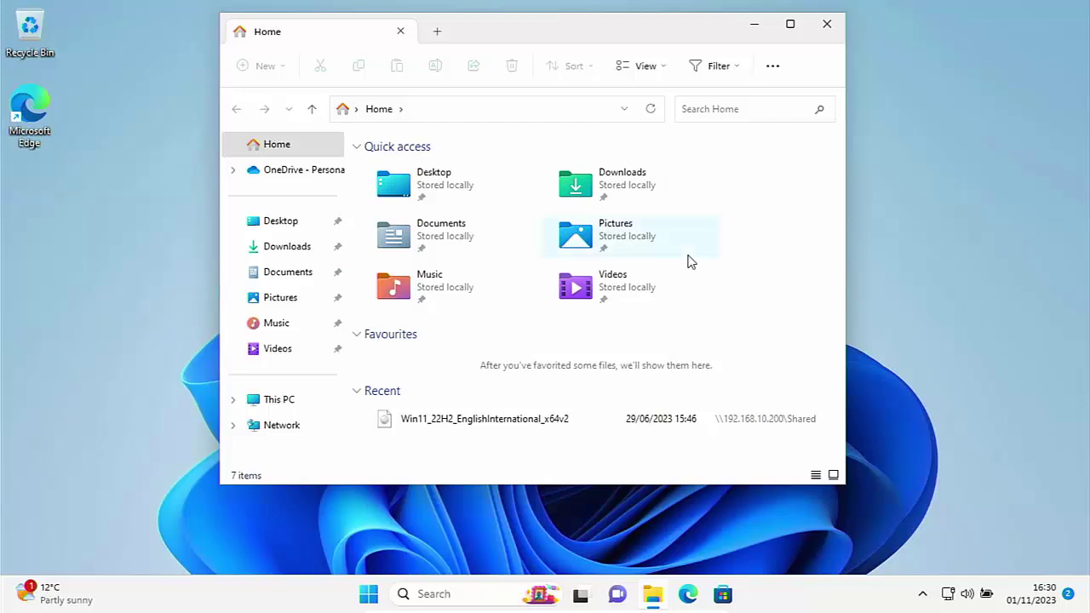
left_click(288, 247)
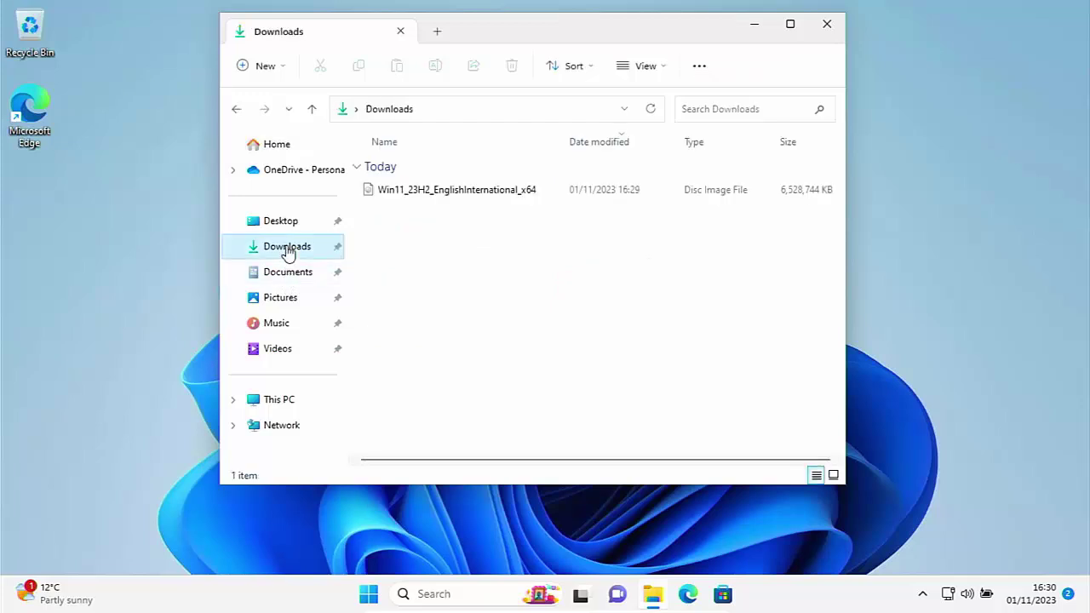
right_click(434, 194)
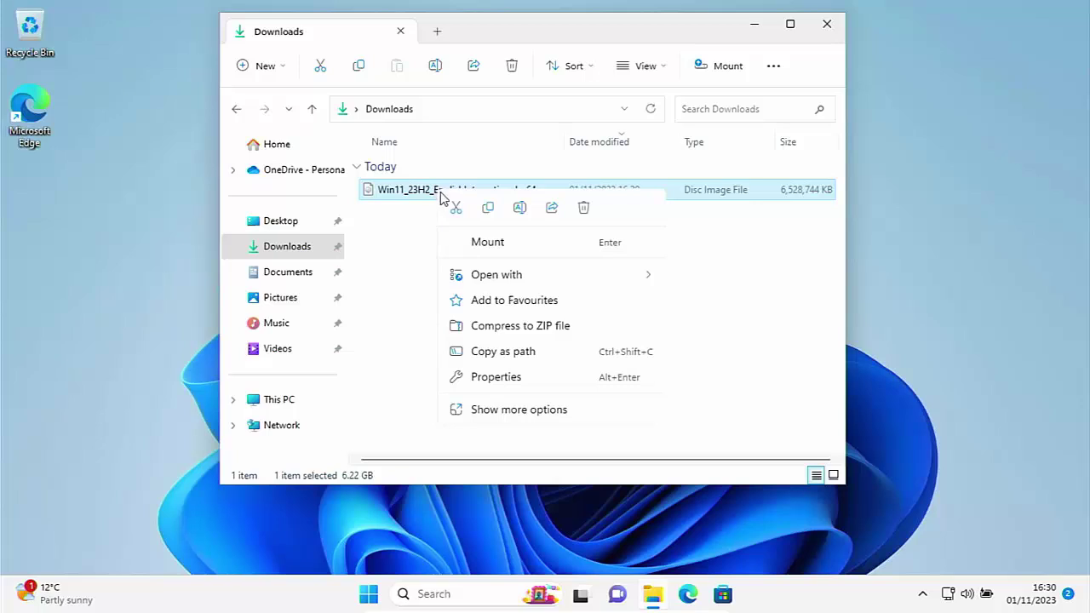
left_click(487, 244)
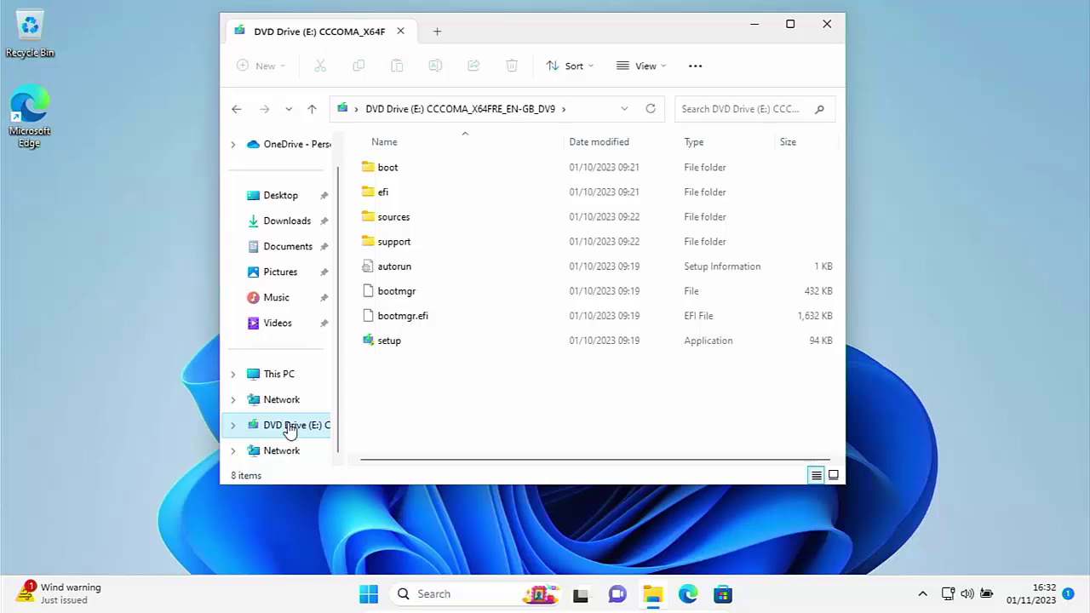
- Copy all files and folders on the mounted DVD Drive (E:) and open Local Disk (C:)
key("ctrl+a")
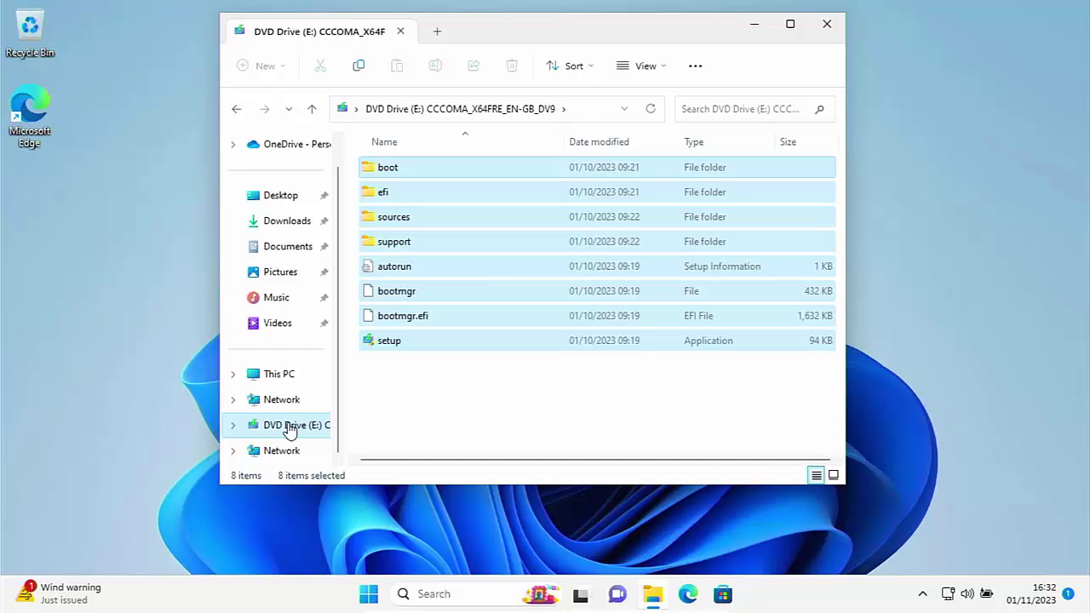
left_click(279, 380)
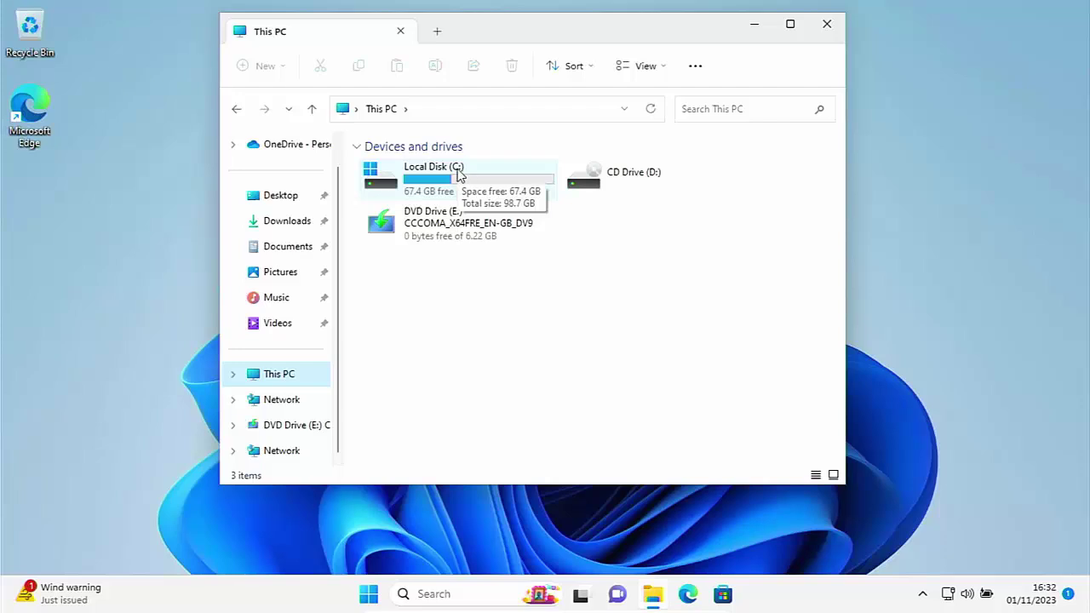
double_click(458, 173)
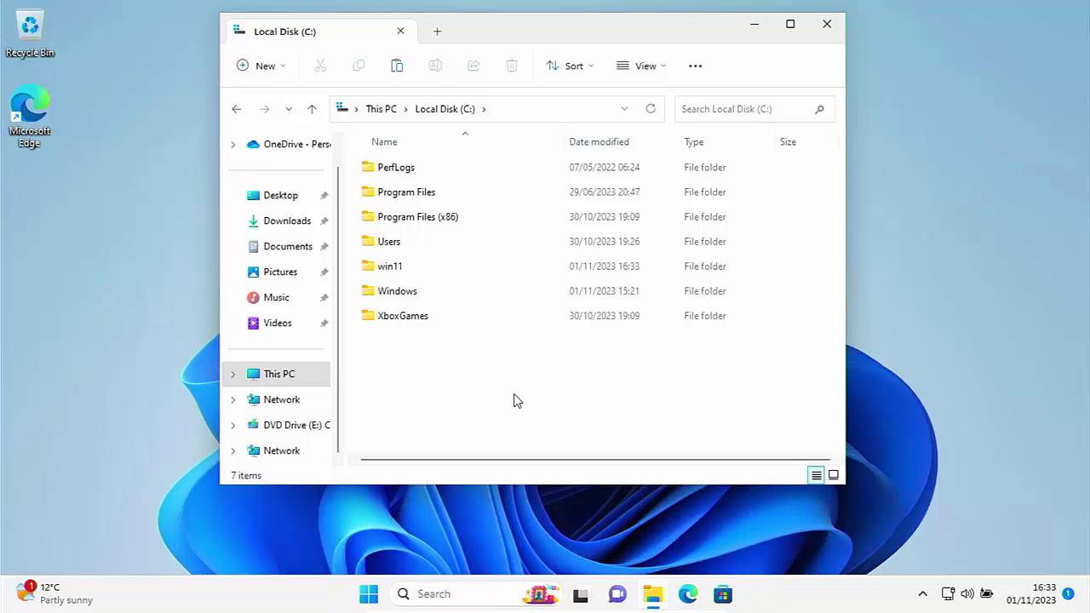
- Delete the existing win11 folder from Local Disk (C:) and create a new folder named win11 there
right_click(397, 272)
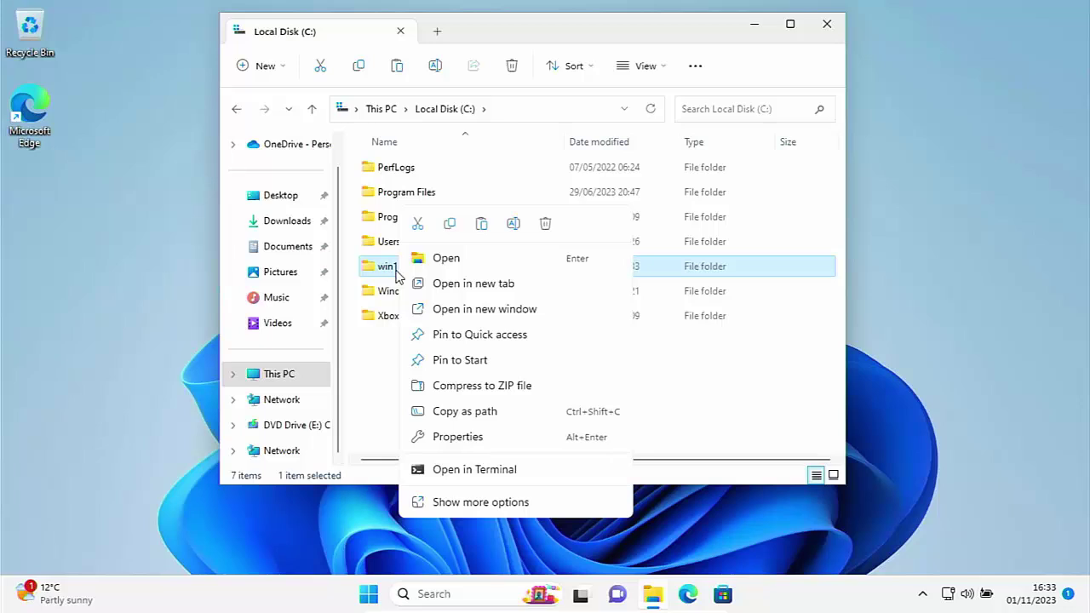
left_click(545, 224)
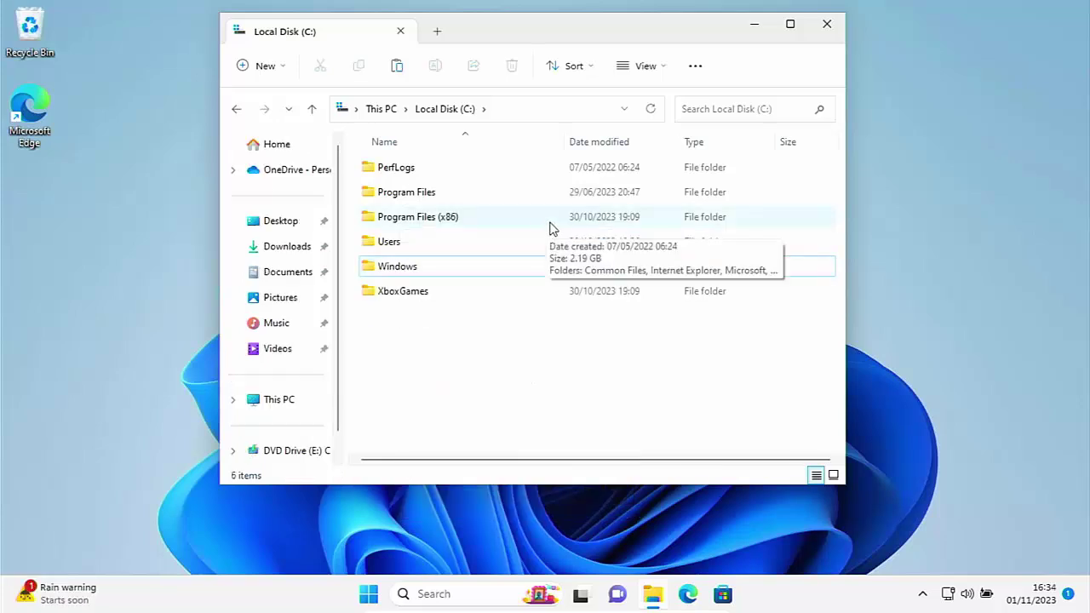
left_click(264, 73)
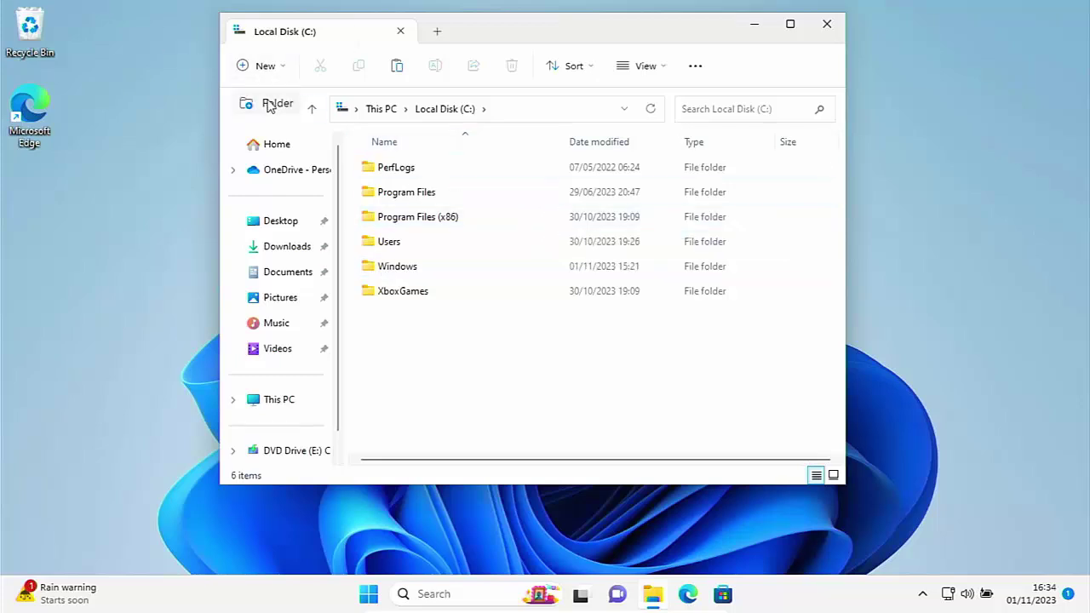
left_click(271, 103)
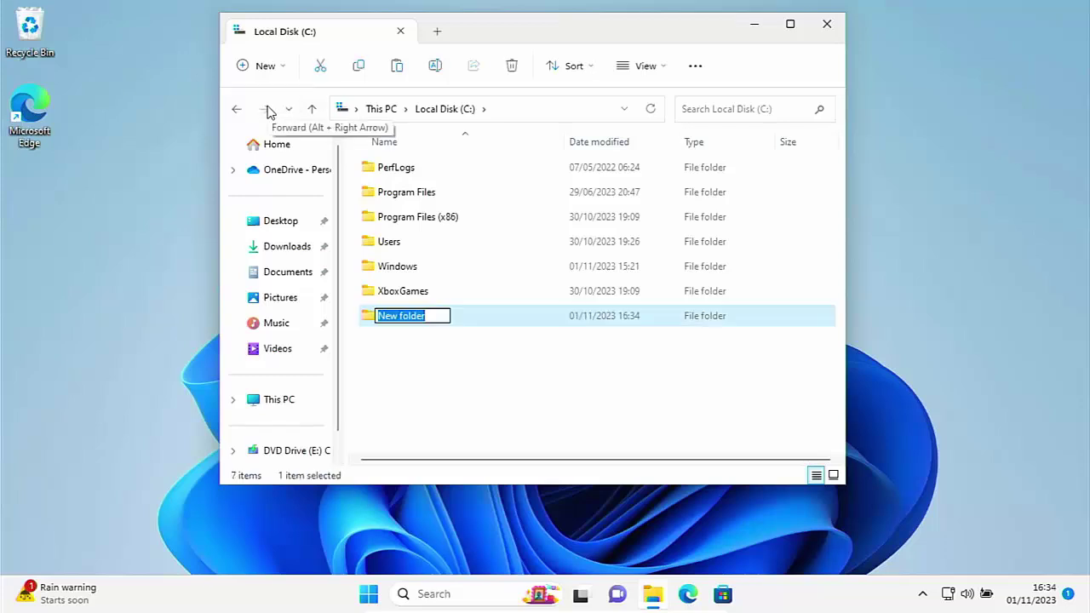
type("win11")
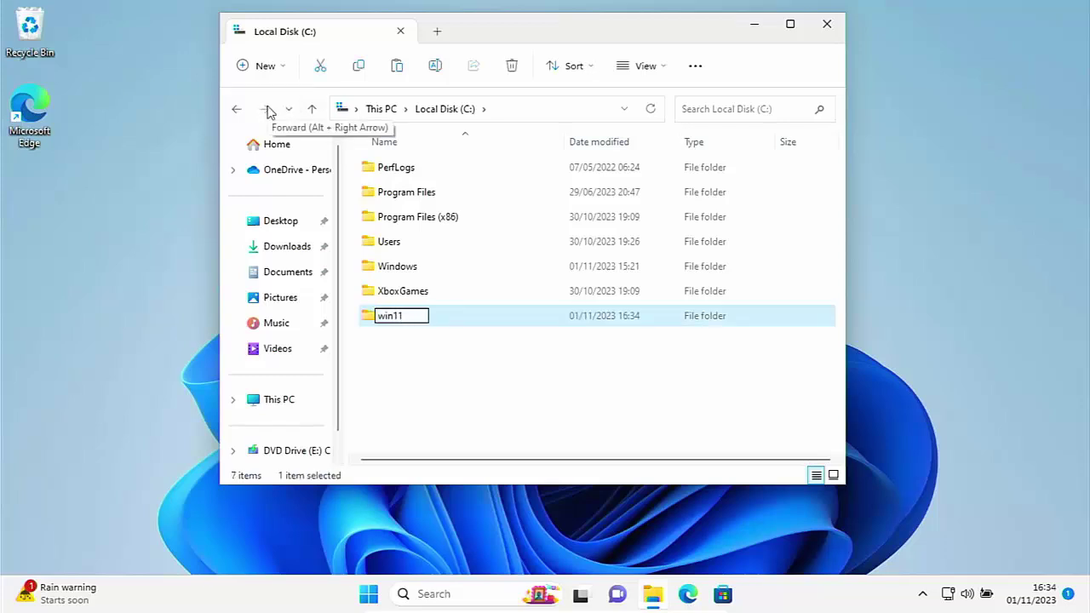
key("Return")
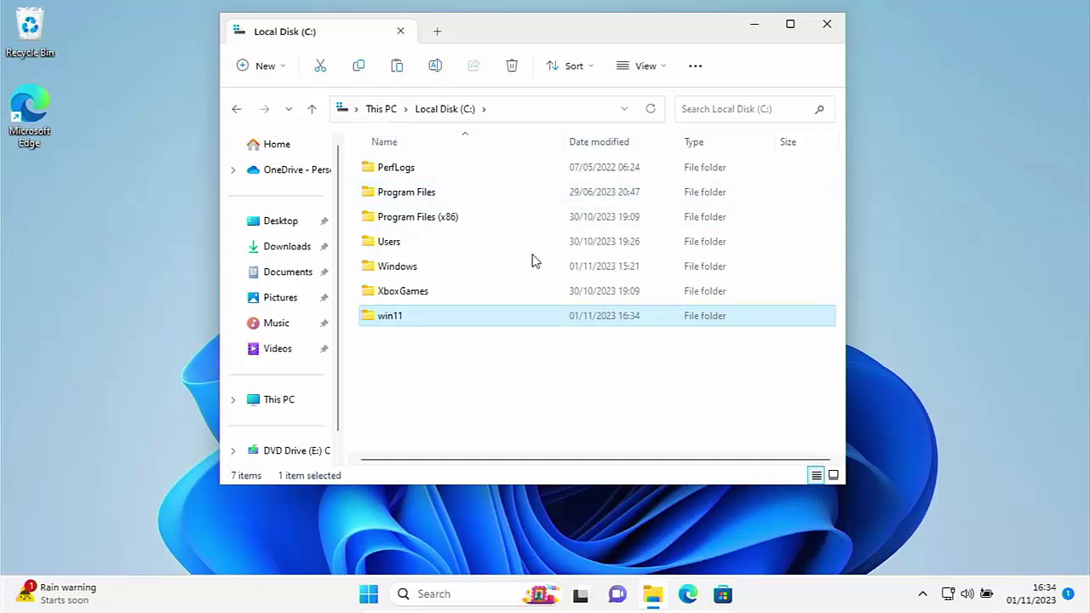
- Paste the copied installation files into the new win11 folder and close File Explorer
double_click(401, 322)
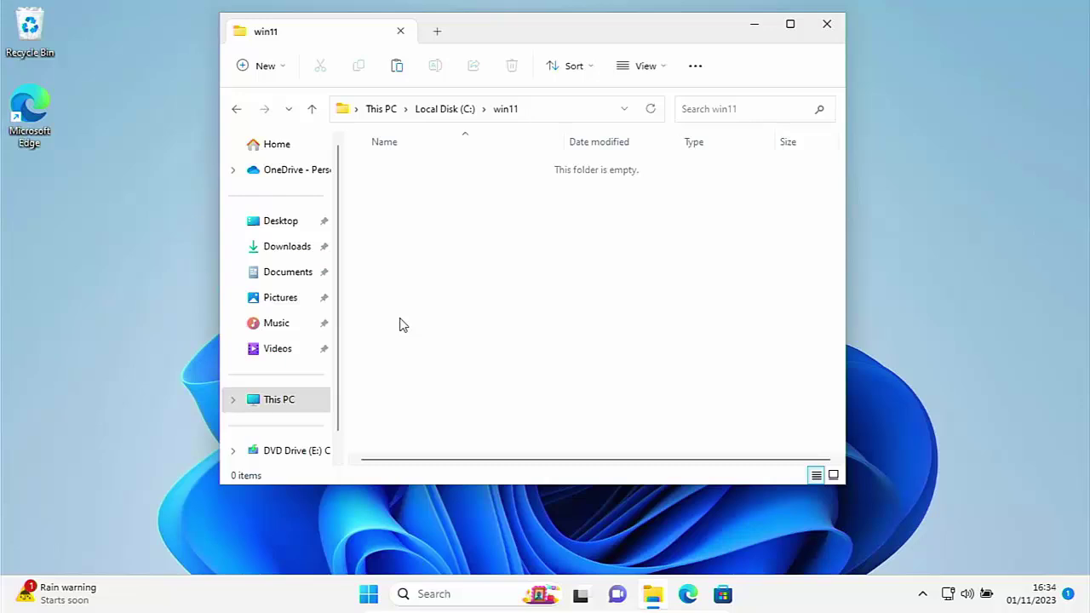
key("ctrl+v")
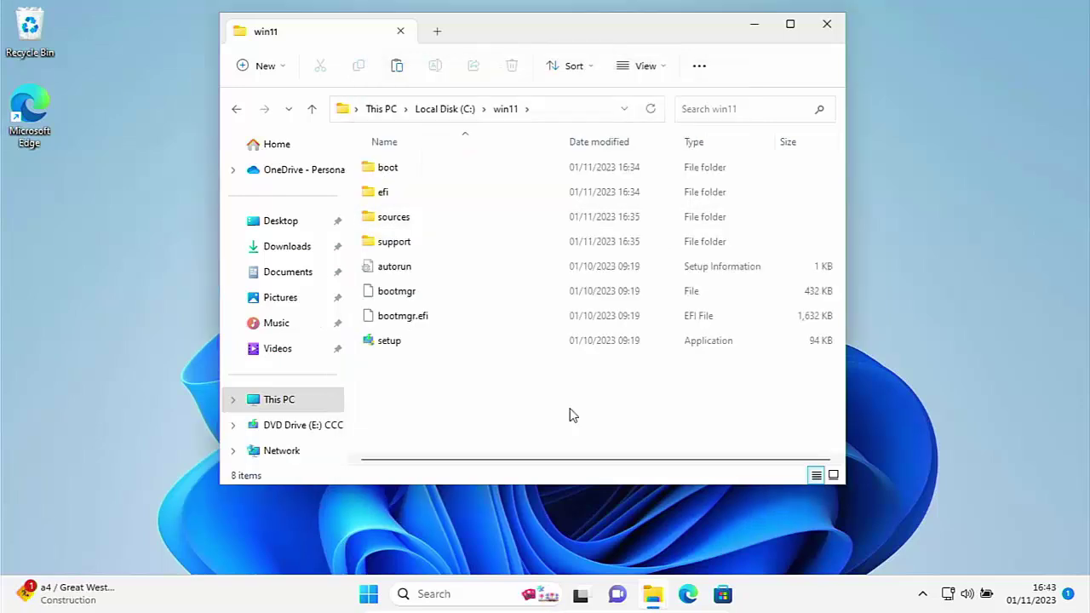
left_click(829, 27)
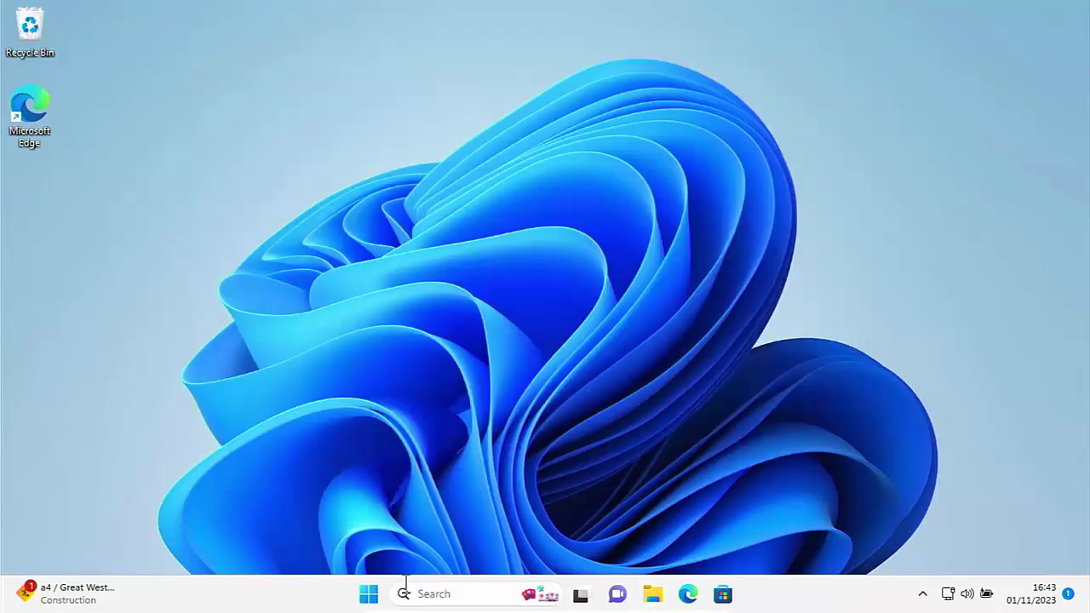
- Search for cmd and open Command Prompt as administrator, allowing it to make changes to the device
left_click(375, 598)
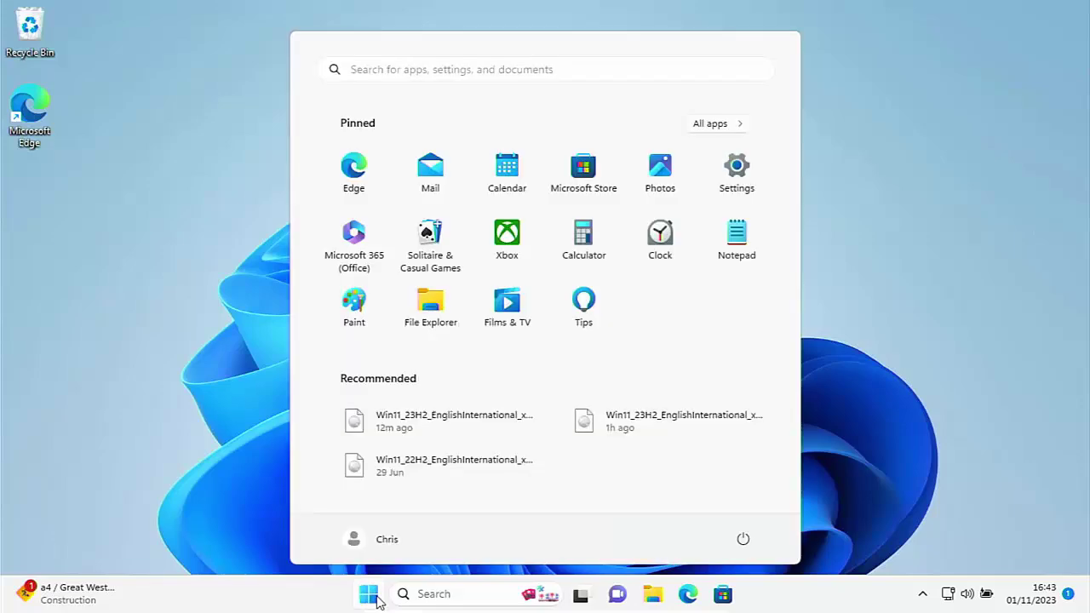
type("cmd")
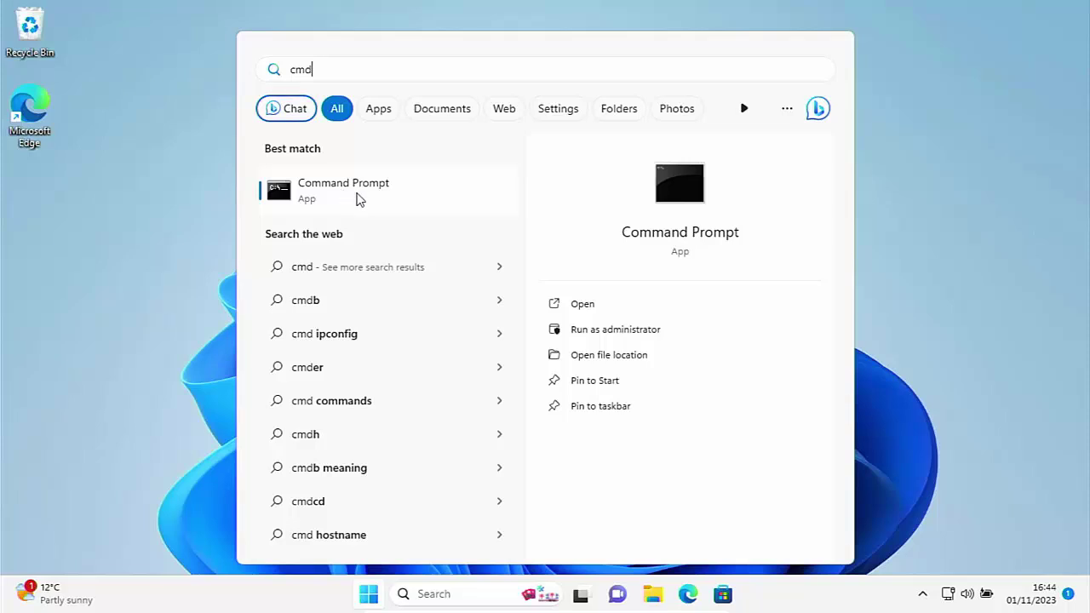
right_click(357, 198)
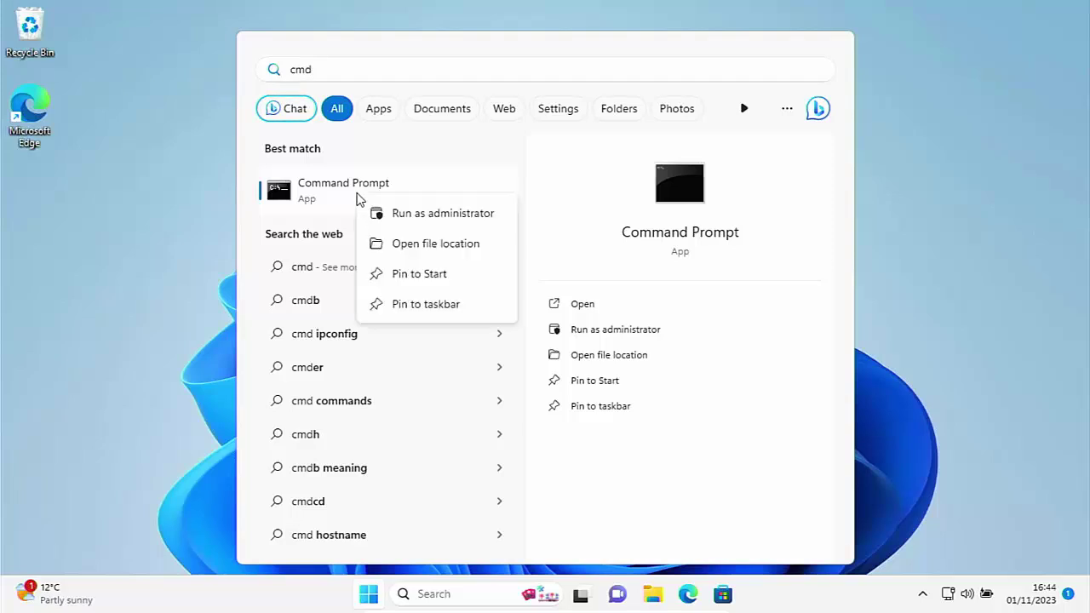
left_click(406, 220)
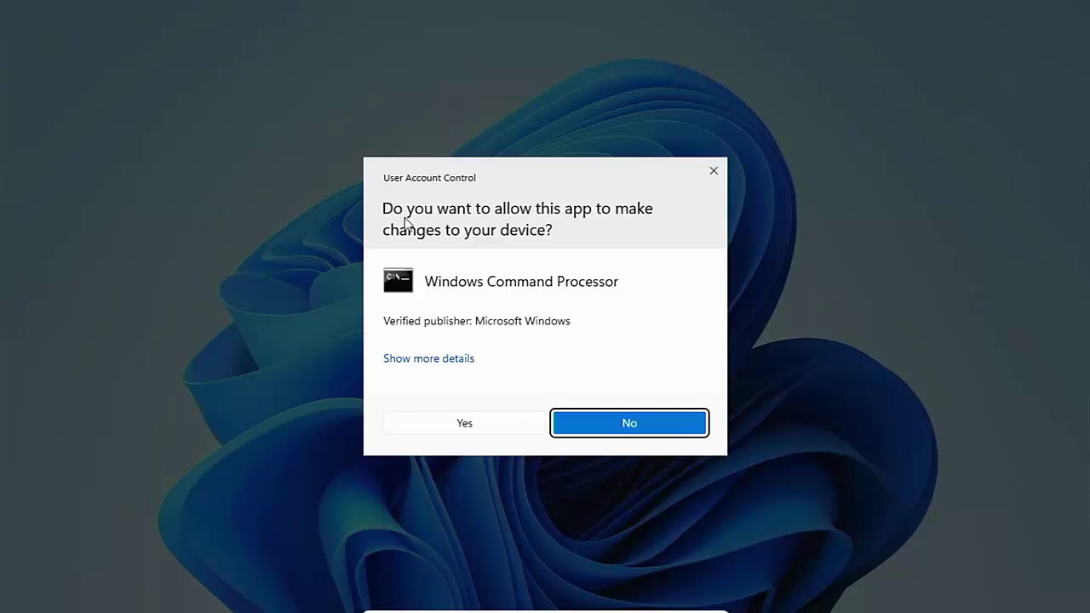
left_click(454, 427)
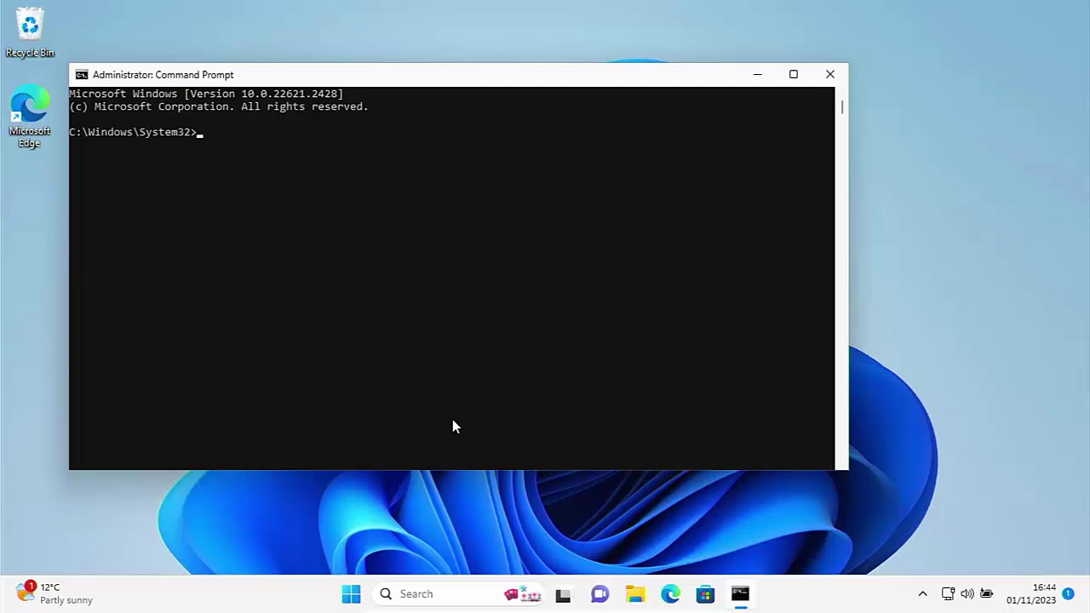
- Change the Command Prompt directory to the root of C: and into win11\sources
type("c")
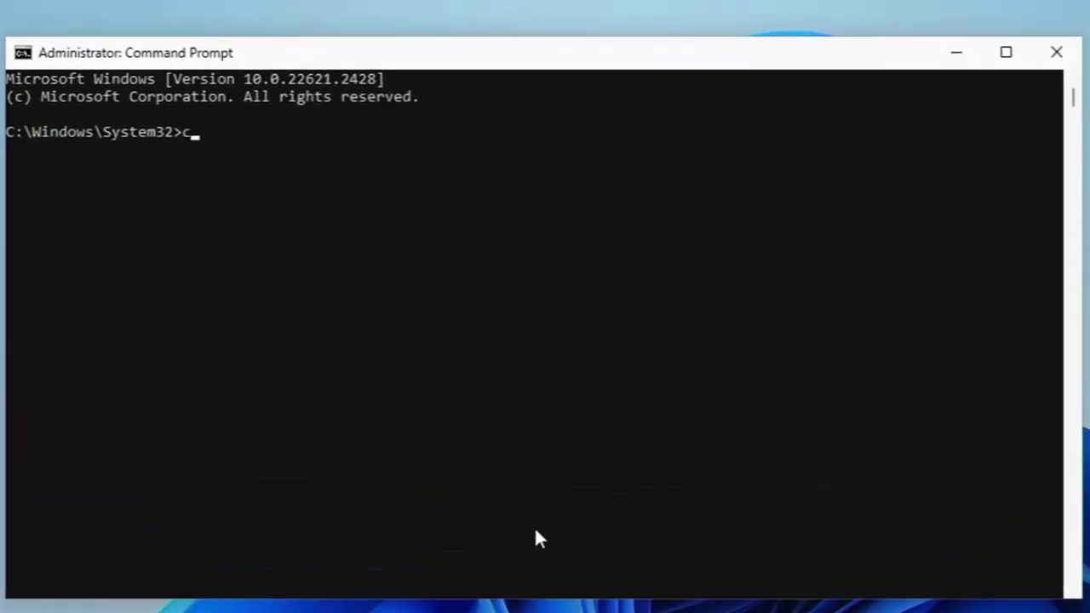
type("d \\")
key("Return")
type("cd w")
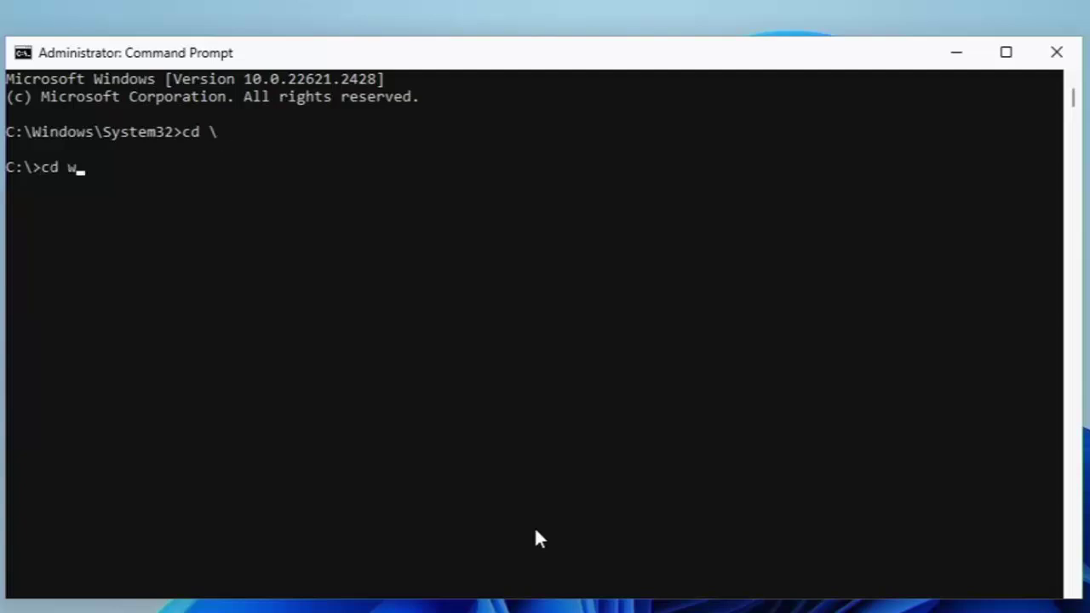
type("in11\\sources")
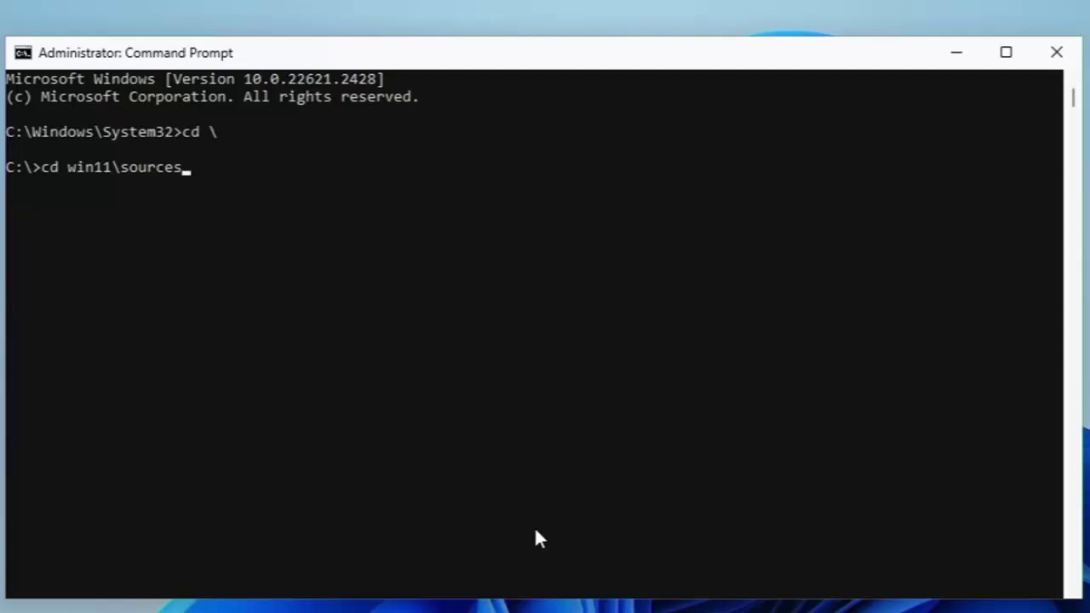
key("Return")
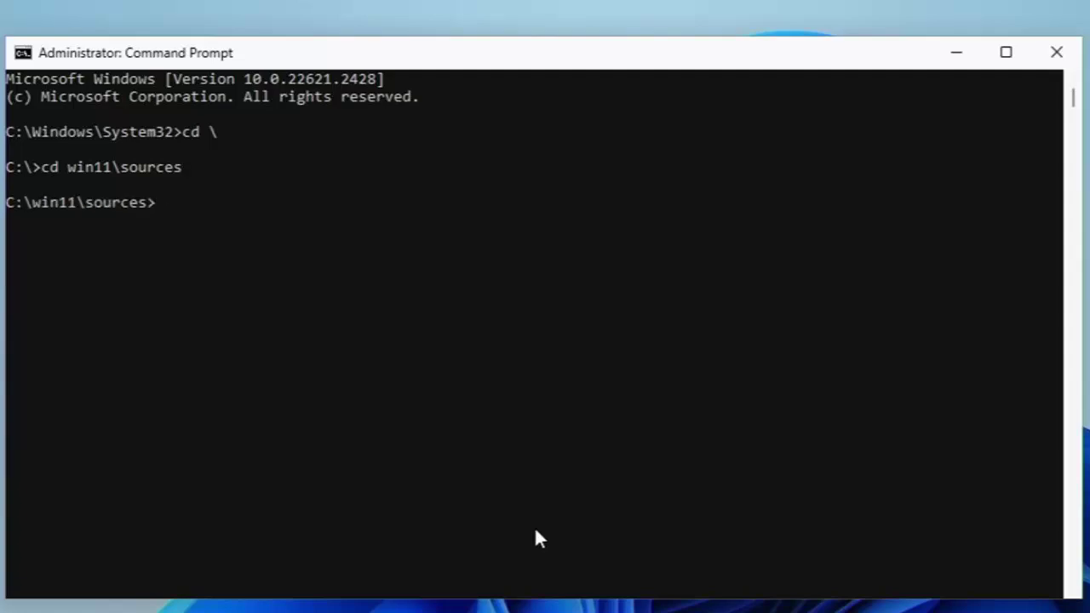
- Run setupprep.exe /product server from the win11\sources directory to launch the Windows installer
type("tupprep")
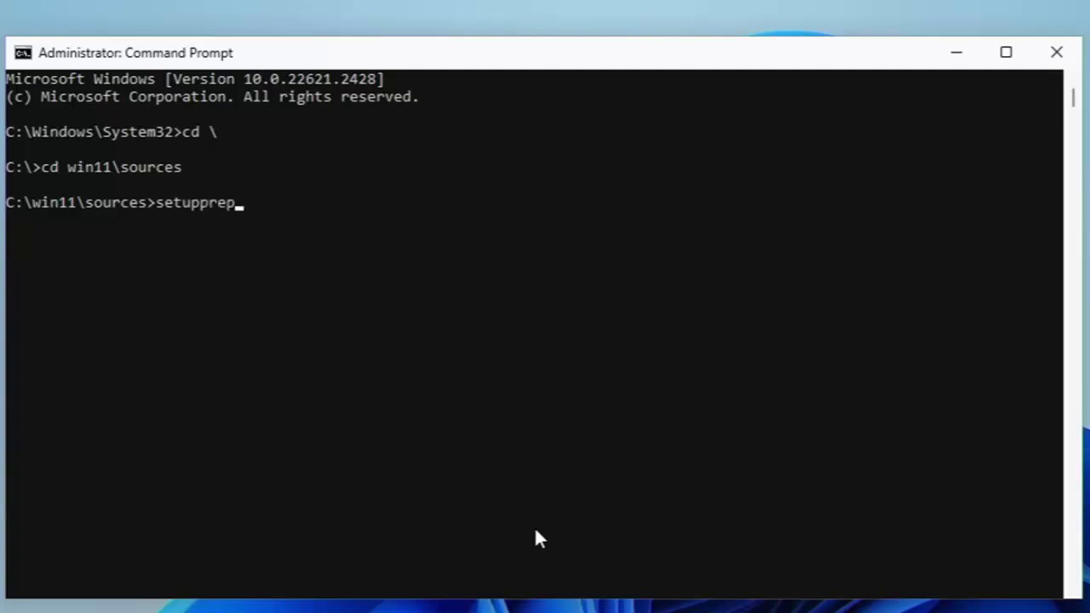
type(".exe /product server")
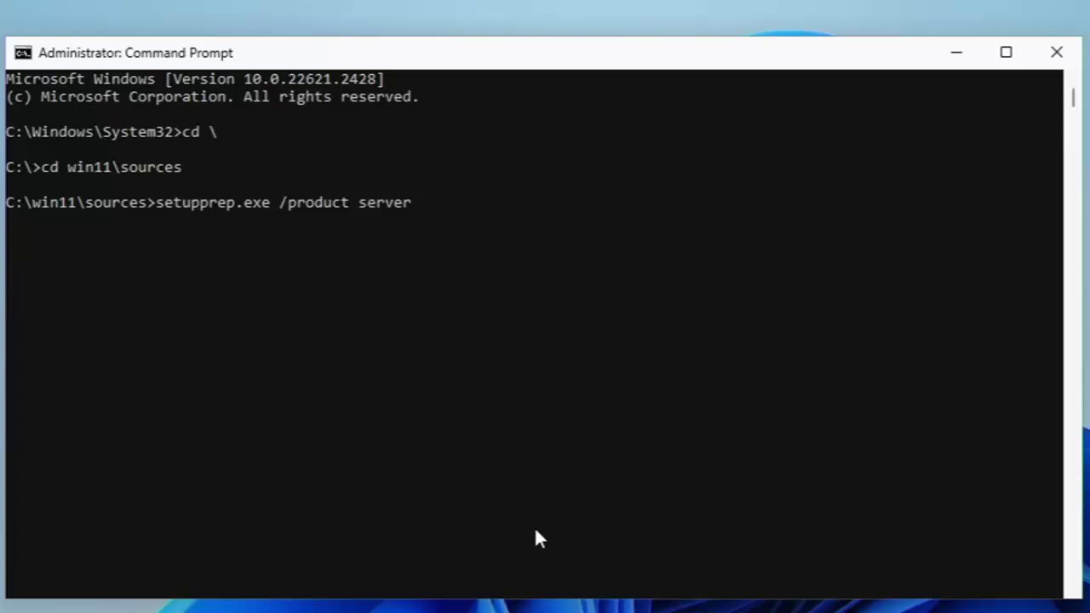
key("Return")
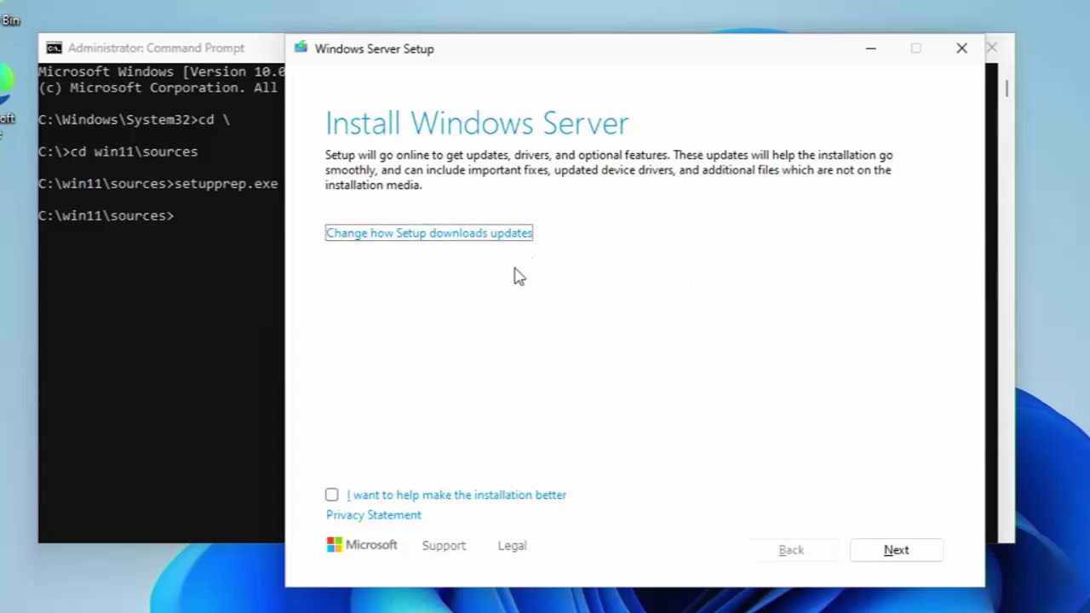
- Change how Setup downloads updates to Not right now and continue the installation
left_click(482, 237)
left_click(333, 277)
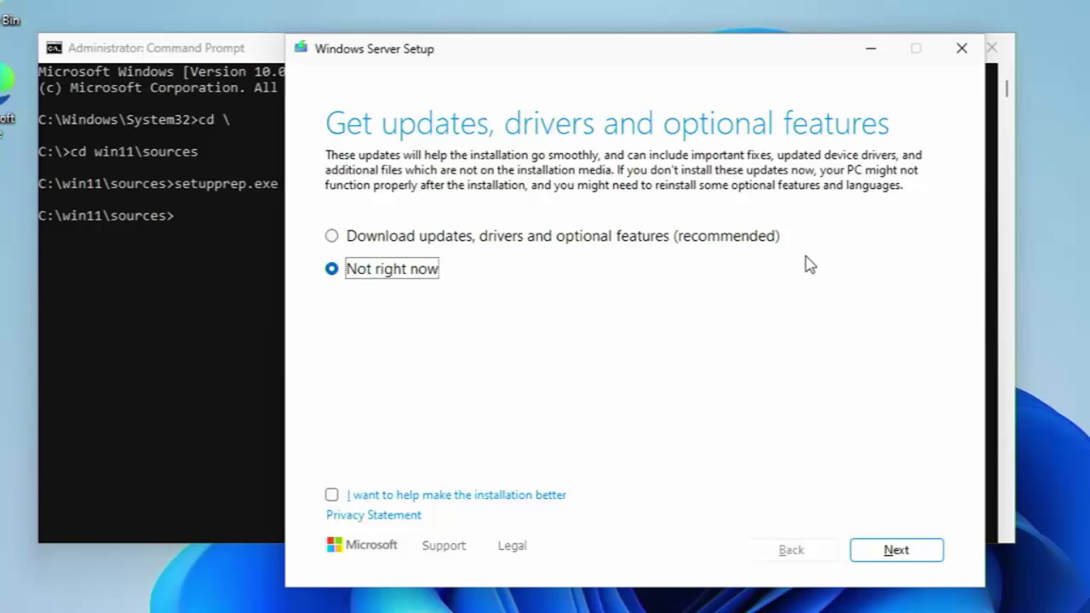
left_click(910, 555)
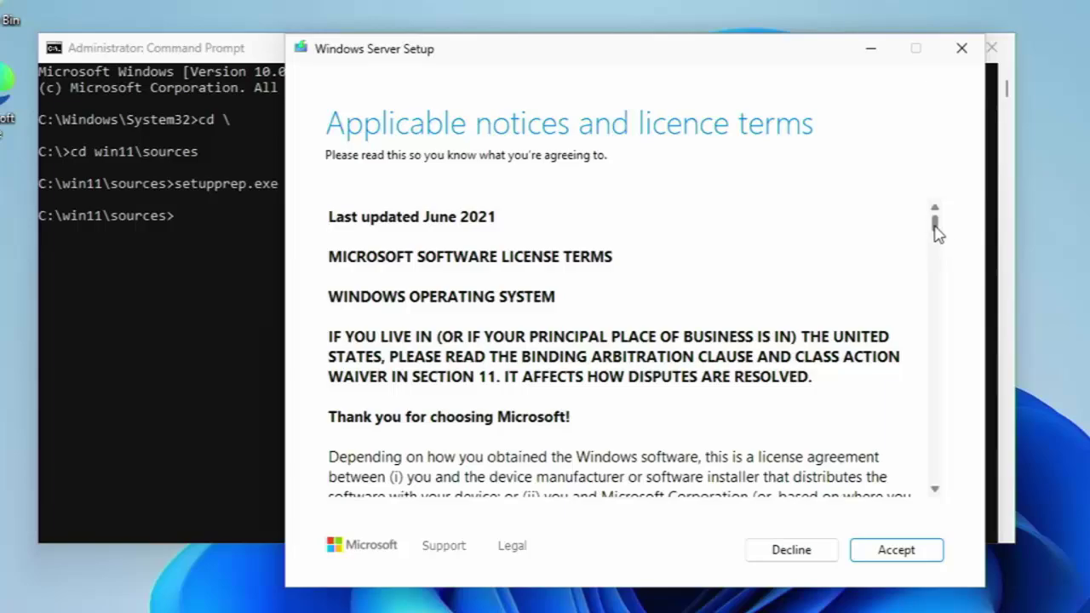
- Accept the licence terms, keep files, settings, and apps, and start the Windows 11 Pro installation
left_click_drag(937, 230, 932, 491)
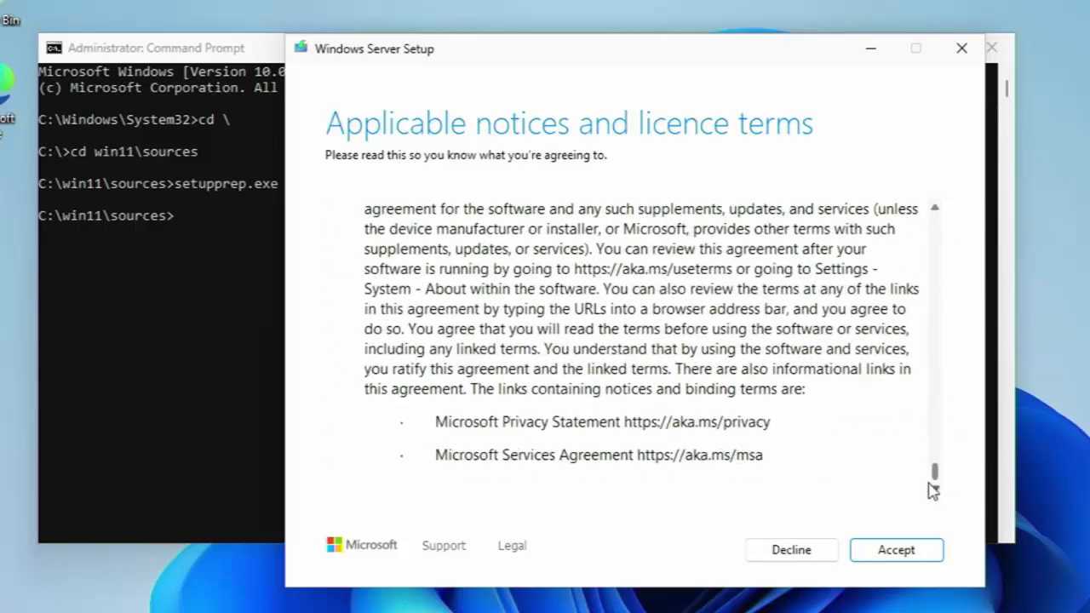
left_click(909, 554)
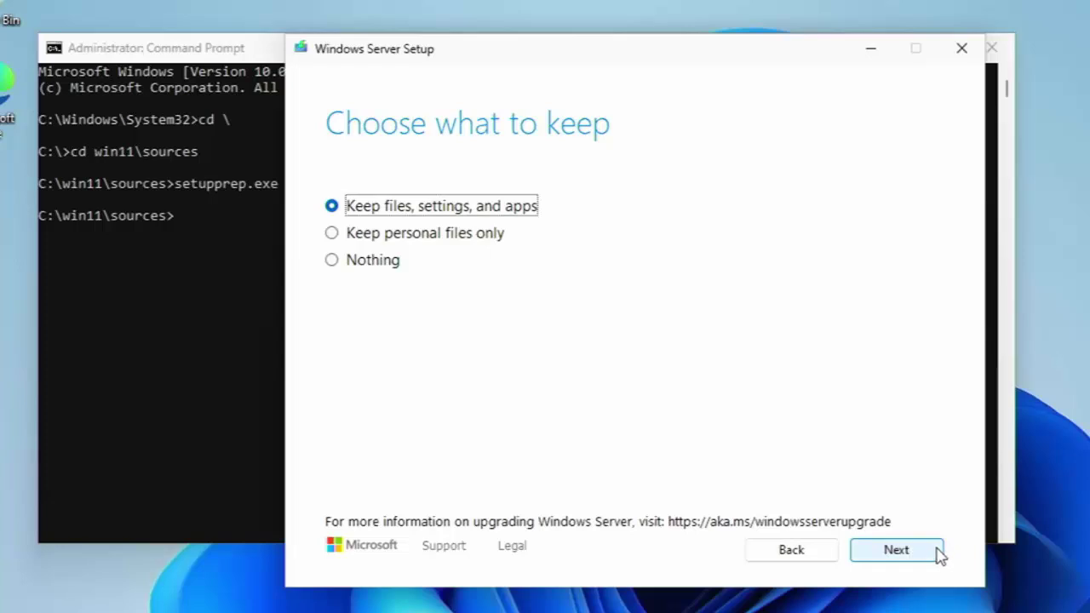
left_click(920, 555)
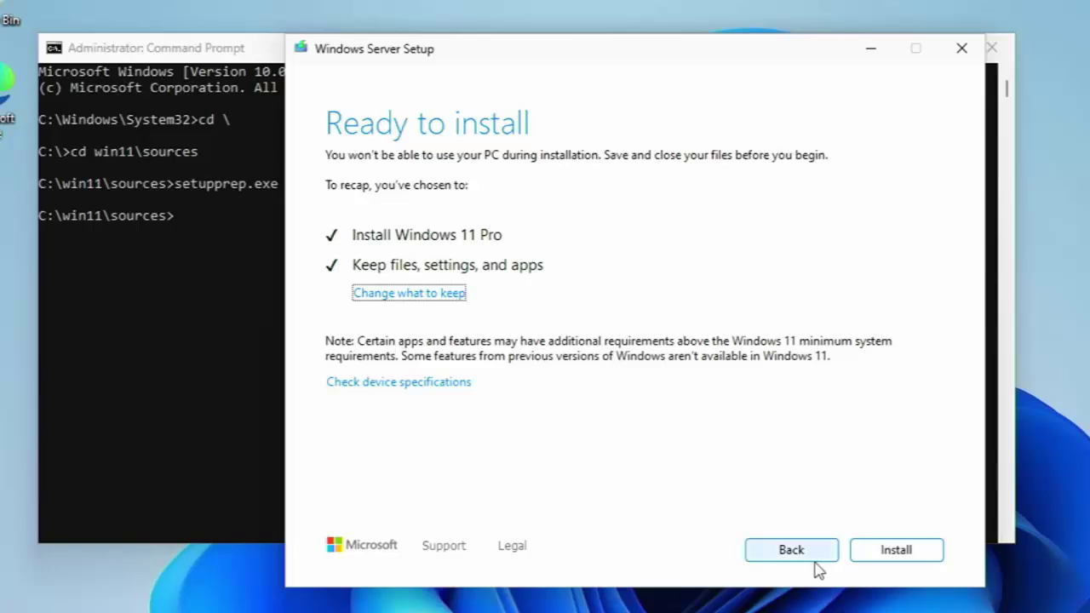
left_click(890, 558)
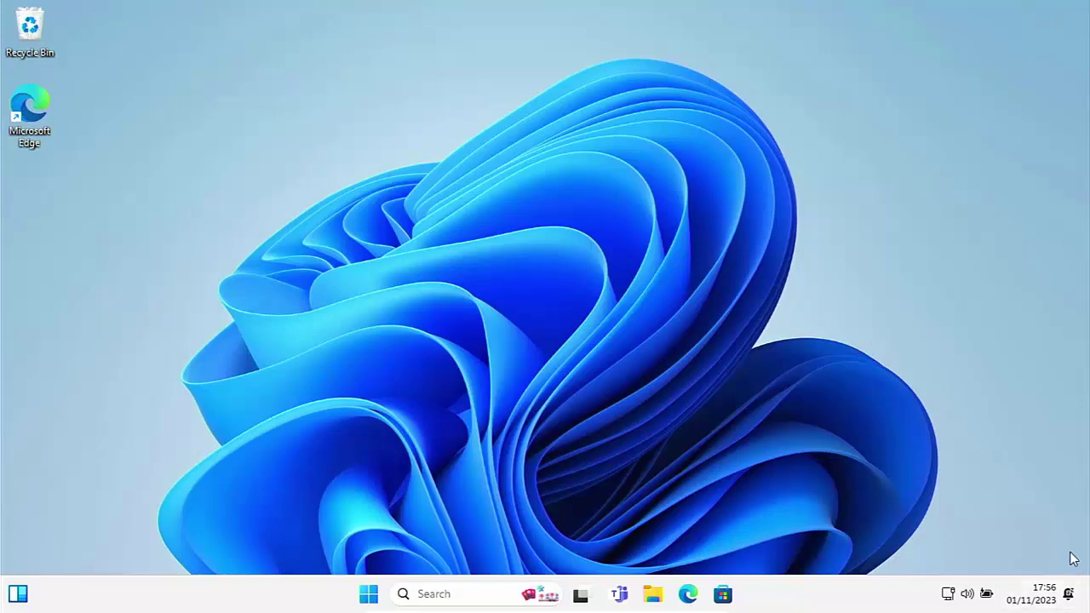
- Permanently delete the Win11_23H2_EnglishInternational_x64 disc image from the Downloads folder in File Explorer
left_click(654, 596)
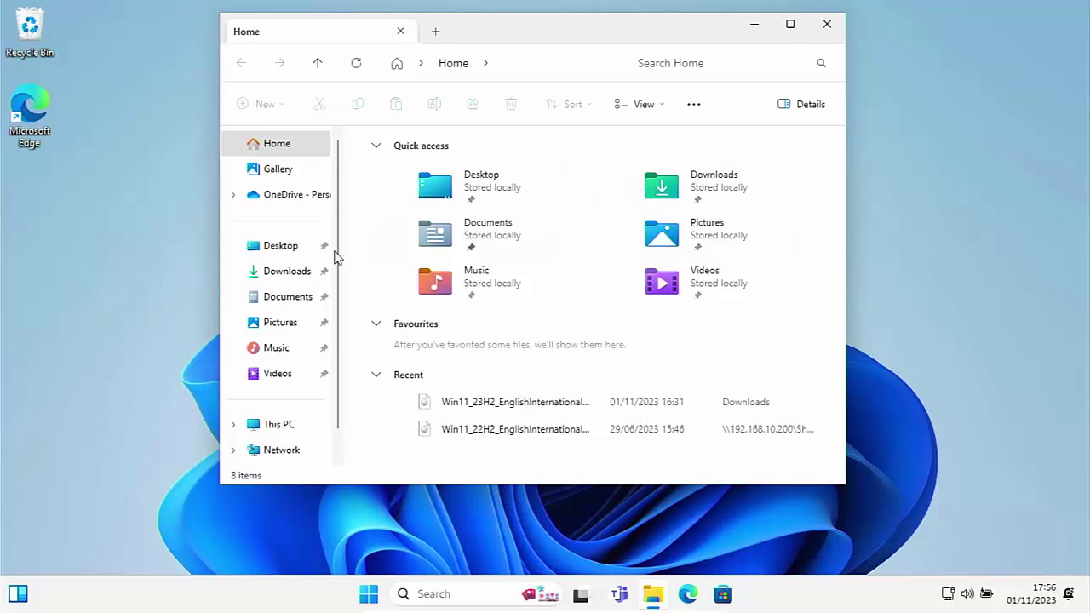
left_click(286, 271)
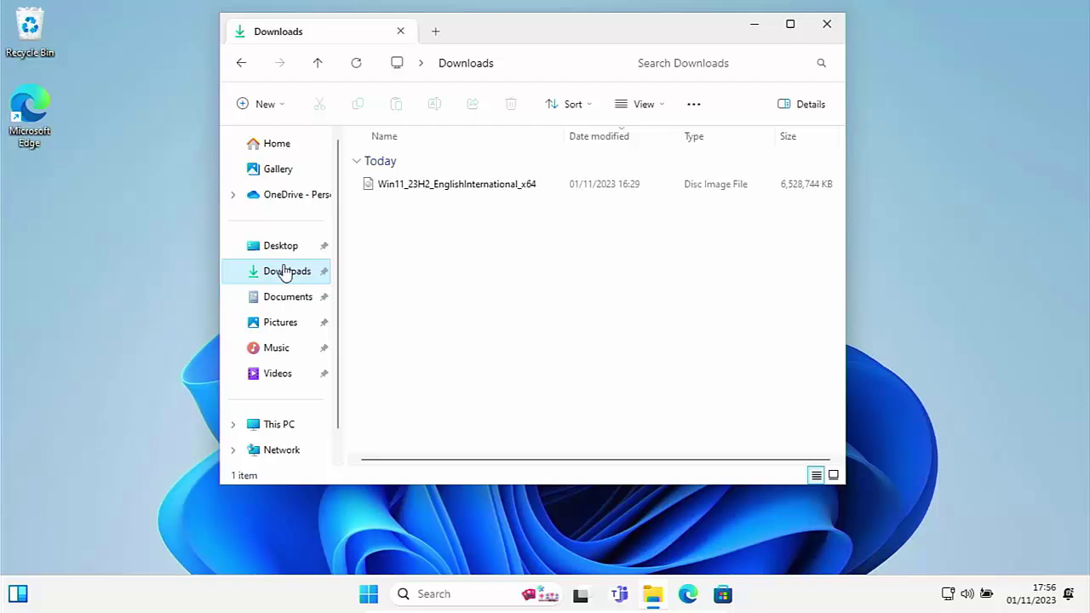
double_click(401, 189)
left_click(425, 189)
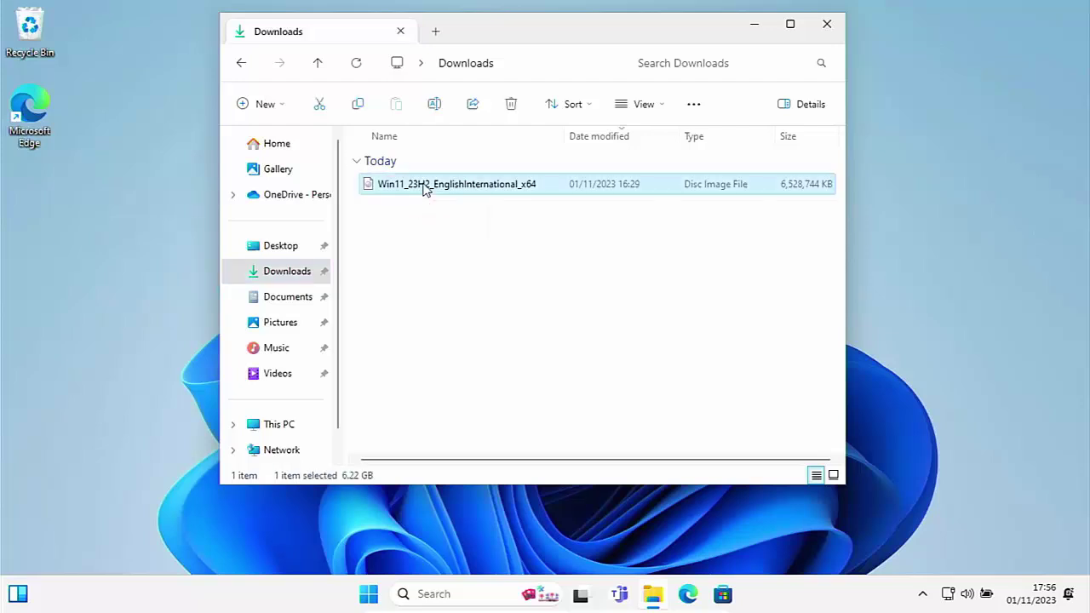
left_click(512, 104)
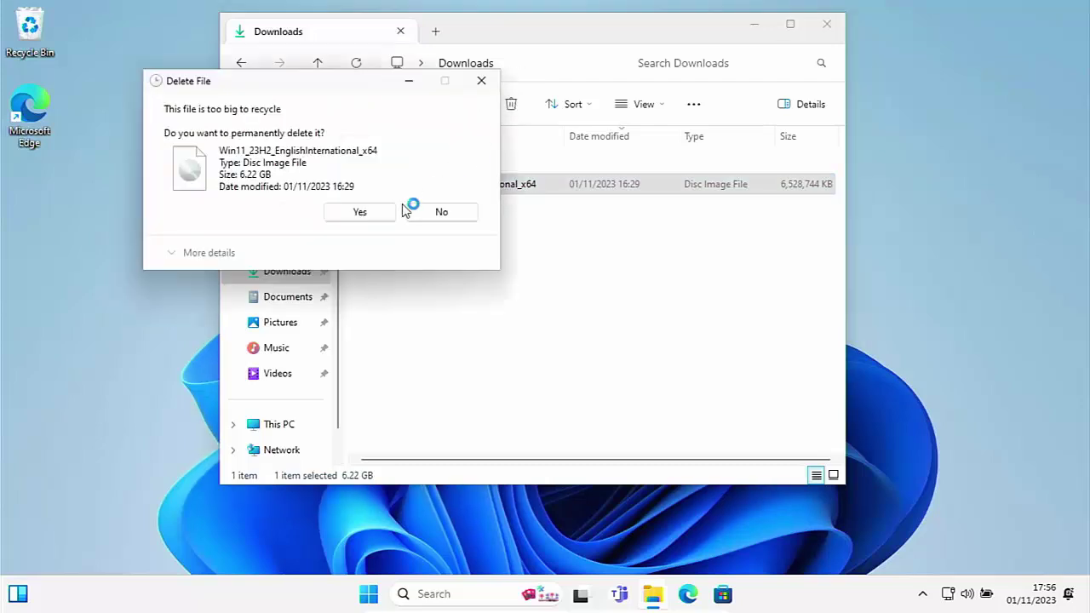
left_click(358, 213)
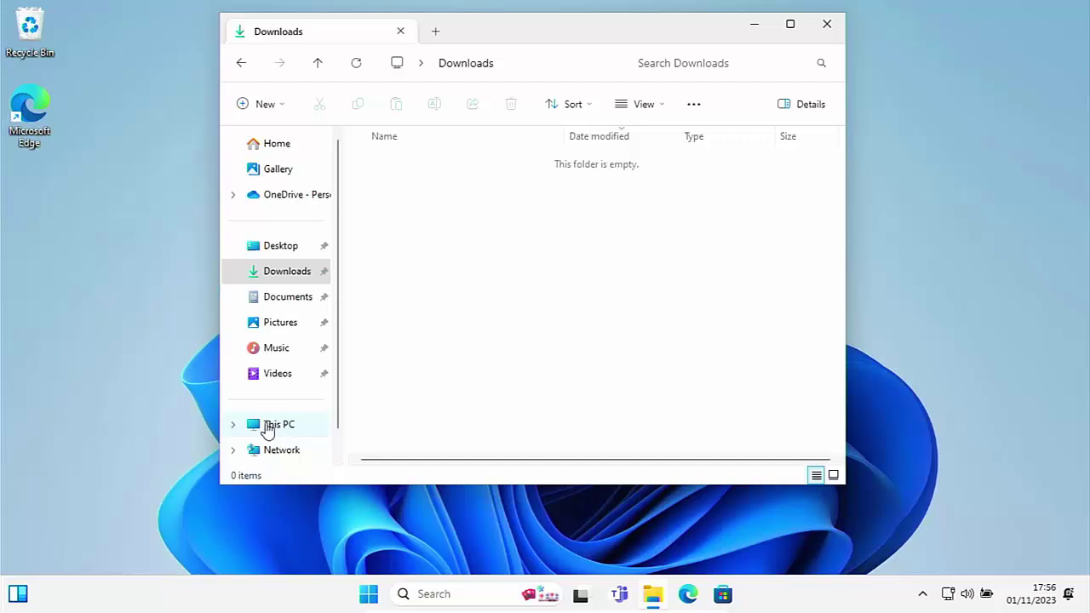
- Permanently delete the win11 folder from Local Disk (C:)
scroll(268, 428, "down", 1)
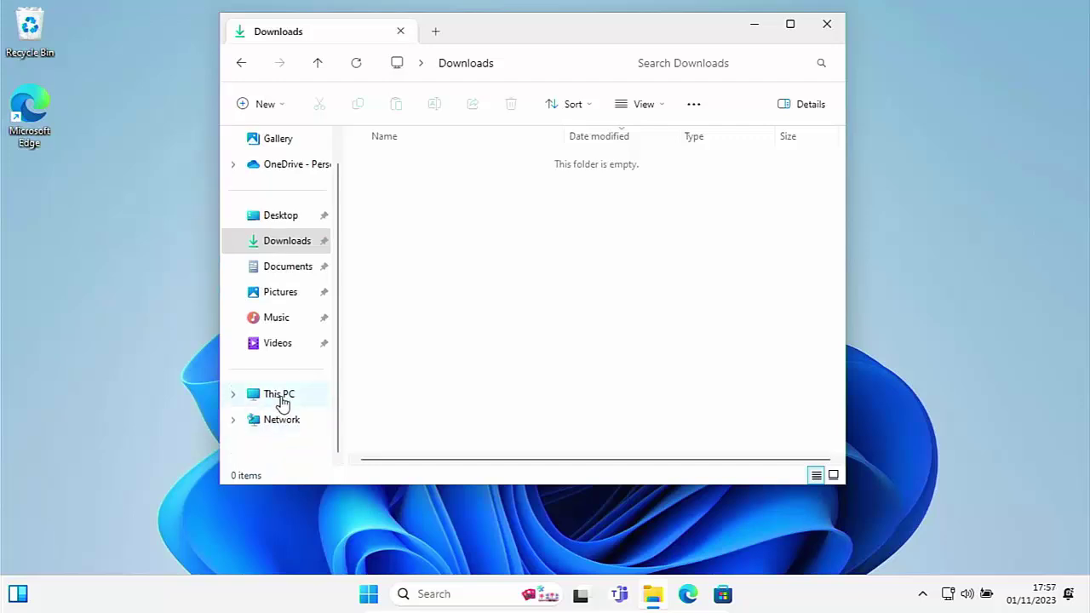
left_click(282, 397)
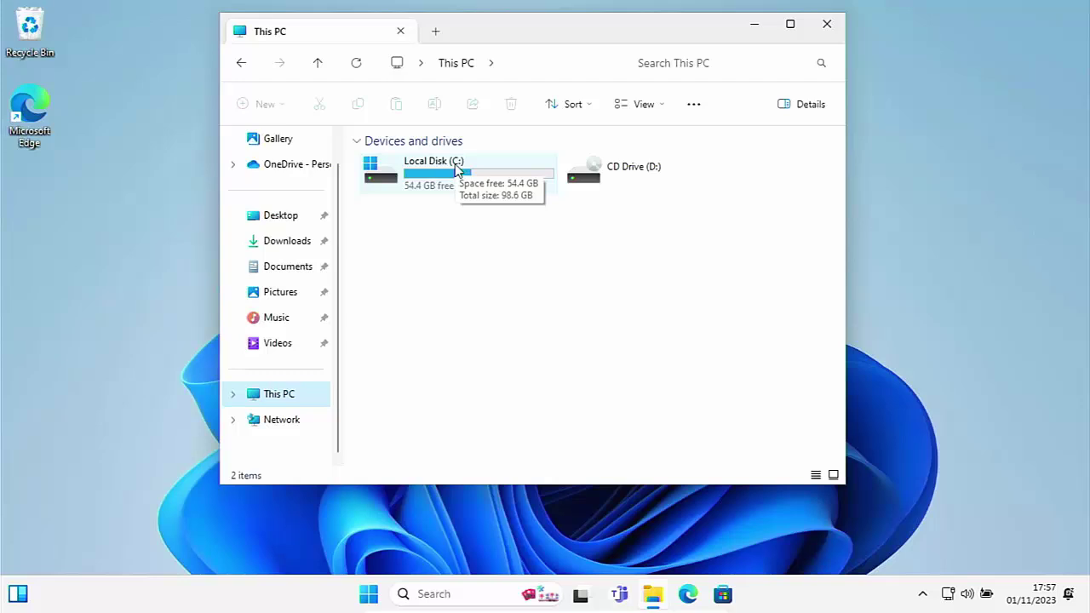
double_click(455, 164)
left_click(389, 266)
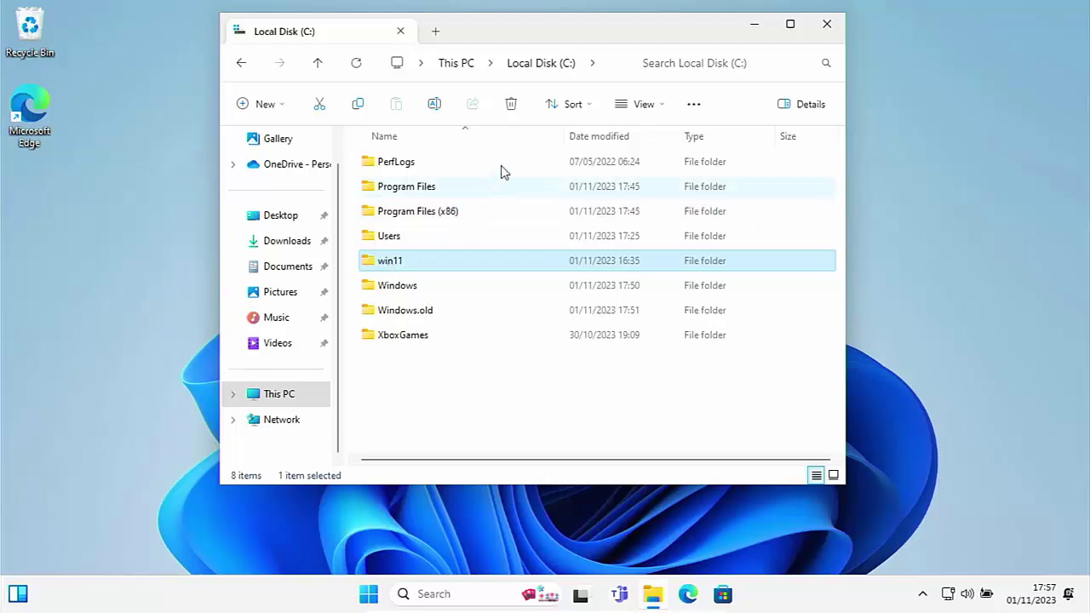
left_click(513, 106)
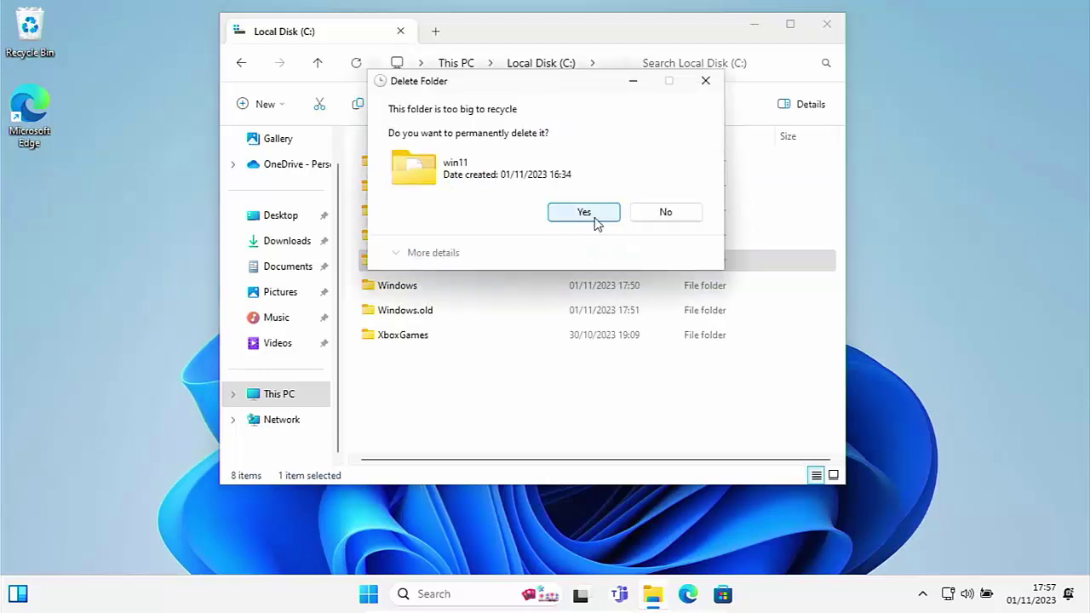
left_click(590, 213)
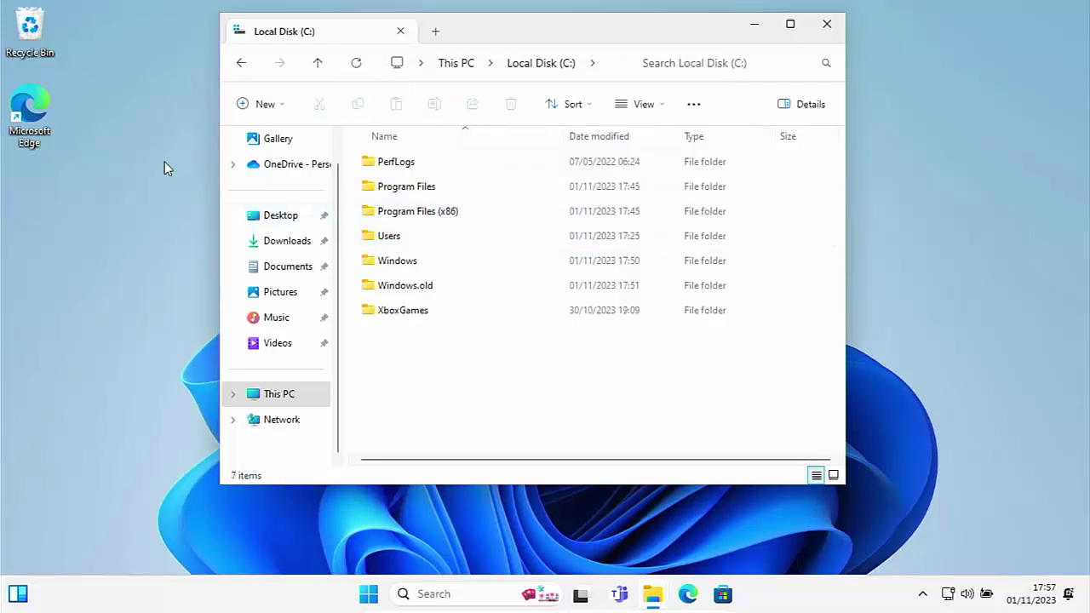
- Empty the Recycle Bin, permanently removing the old win11 folder, and close File Explorer
right_click(32, 28)
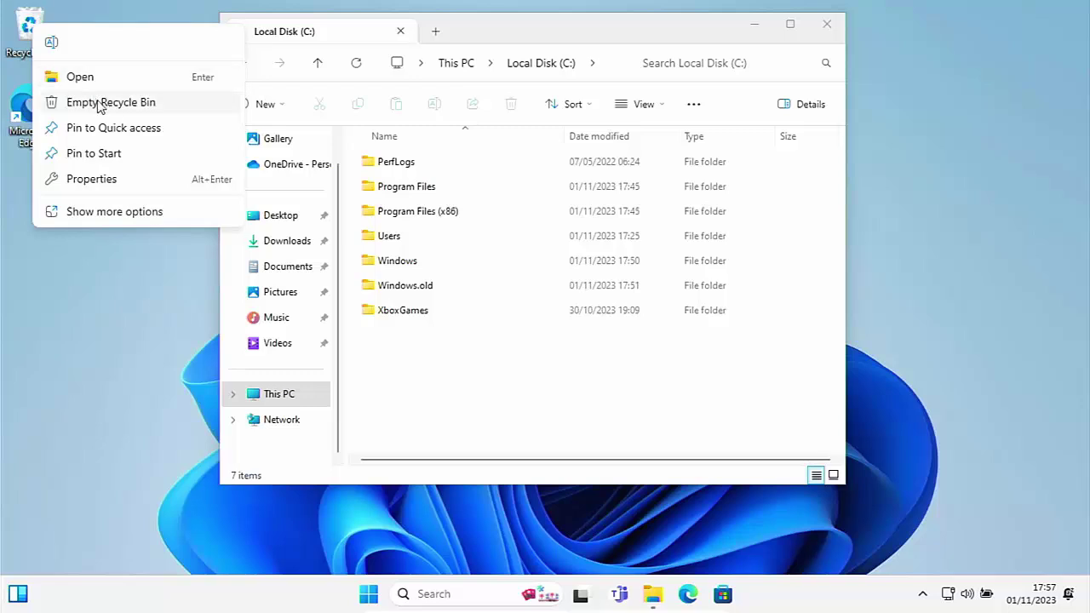
left_click(164, 105)
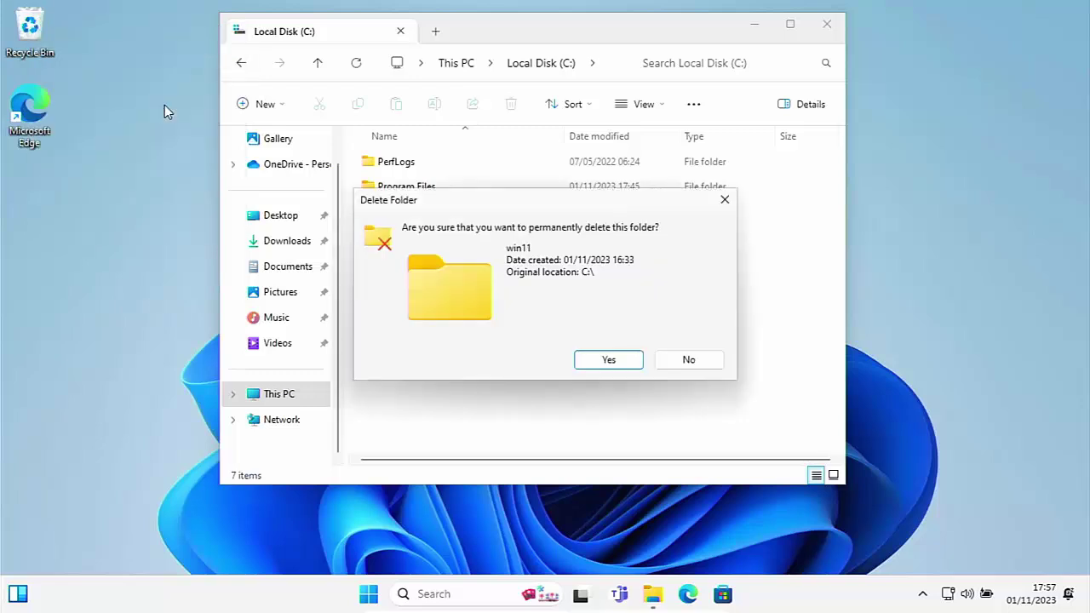
left_click(618, 365)
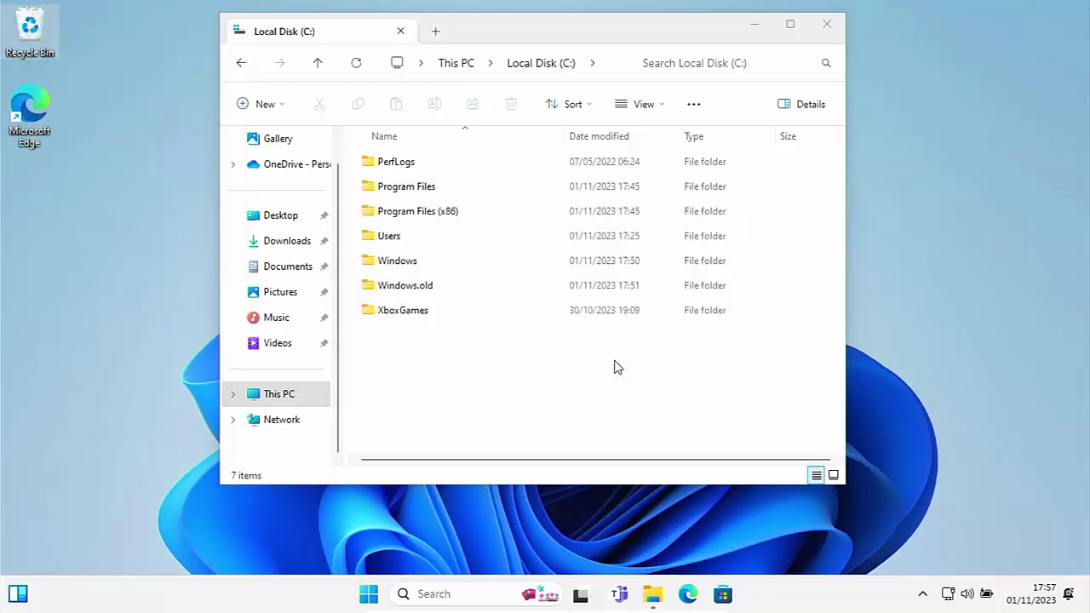
left_click(828, 27)
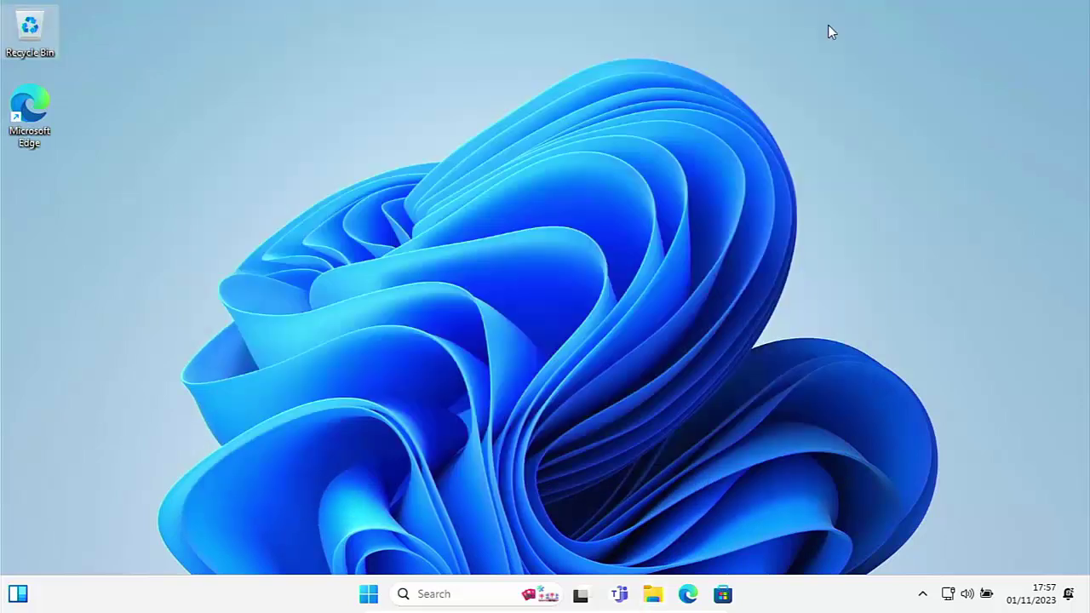
- Search for about and open About your PC to check the installed Windows version
left_click(368, 596)
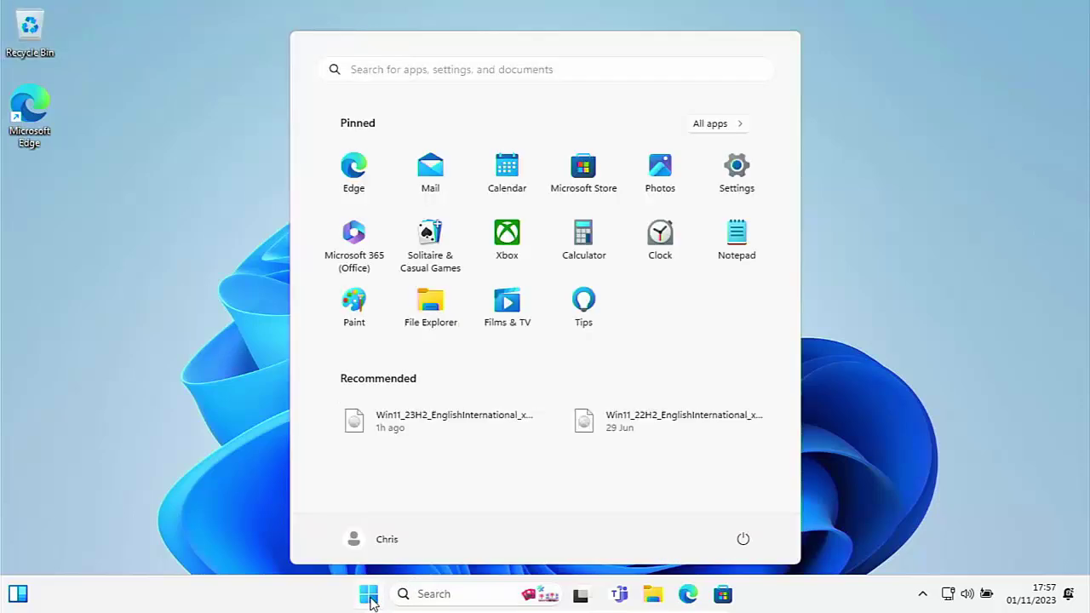
type("about")
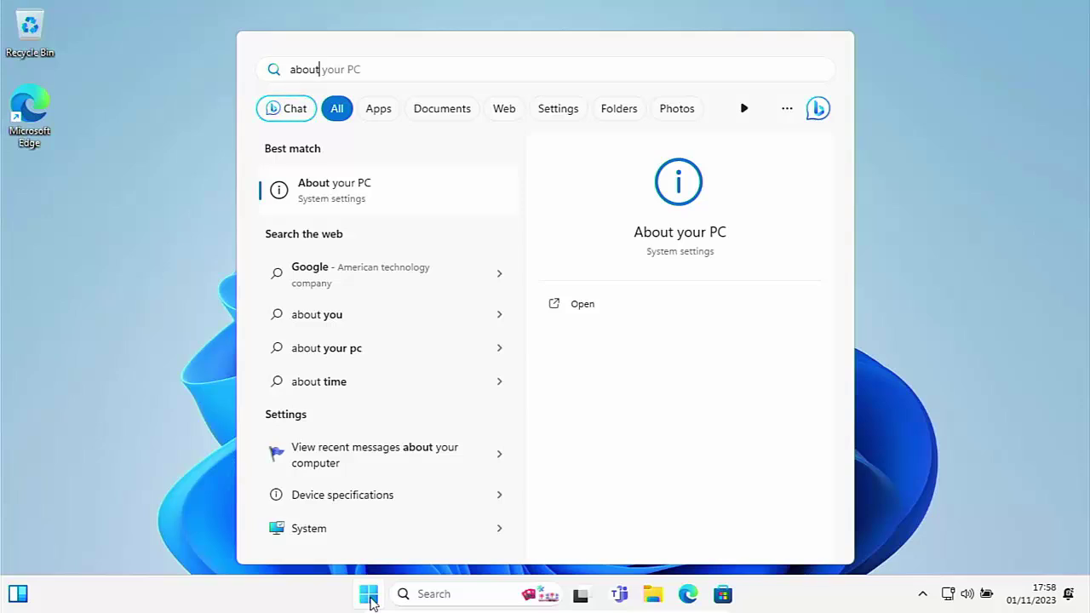
left_click(337, 191)
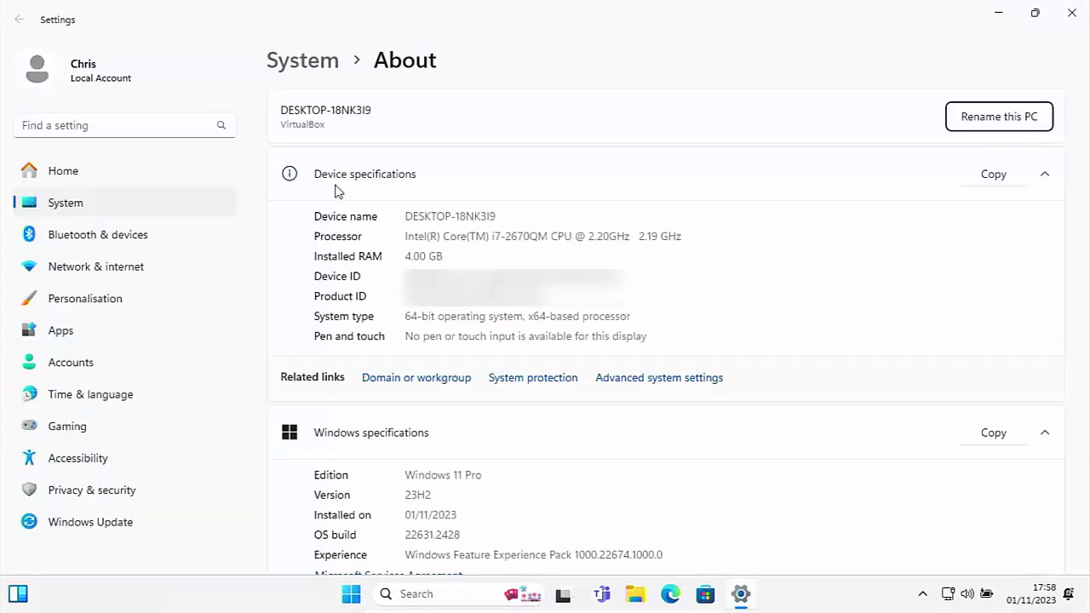